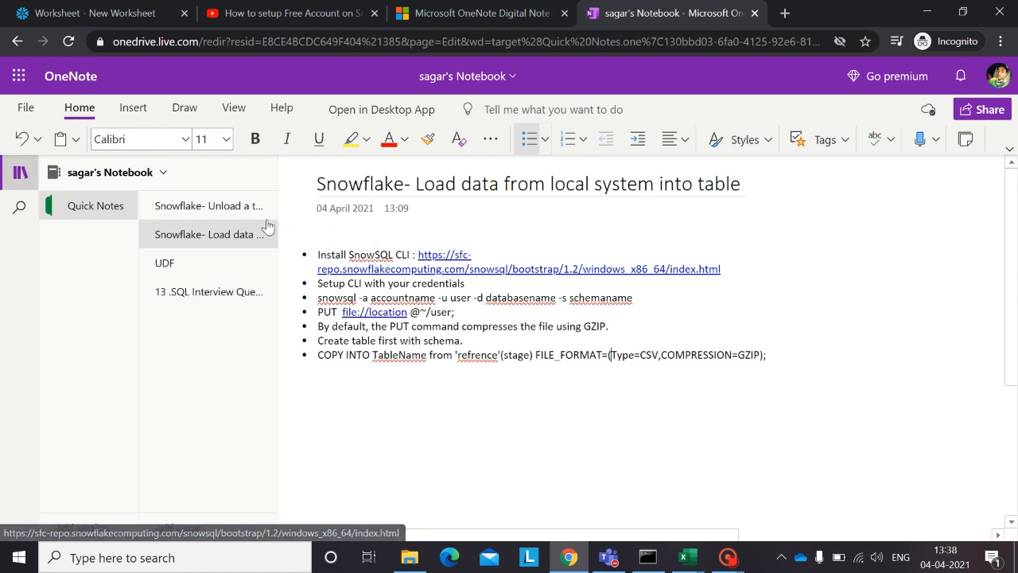
# Step: Review the notes page on unloading a table into a local folder and browse the Snowflake Tutorial playlist on YouTube
pyautogui.click(211, 213)
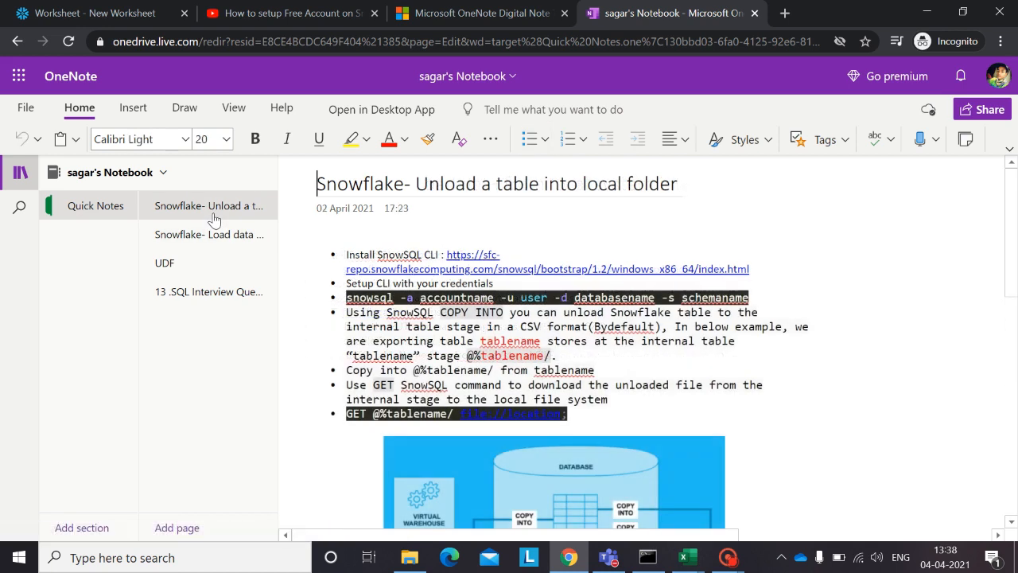
pyautogui.moveTo(410, 183); pyautogui.dragTo(682, 187)
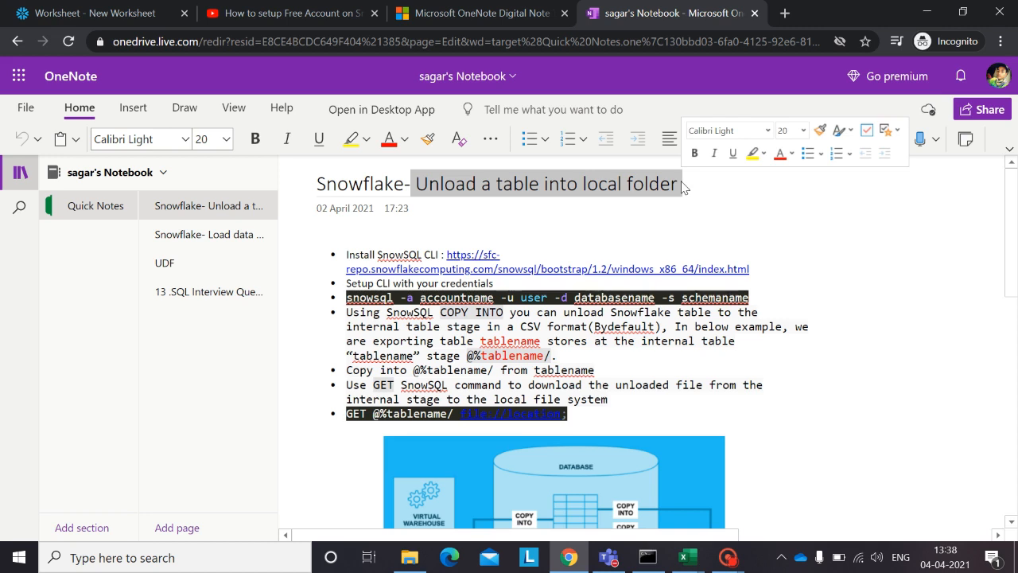
pyautogui.click(291, 14)
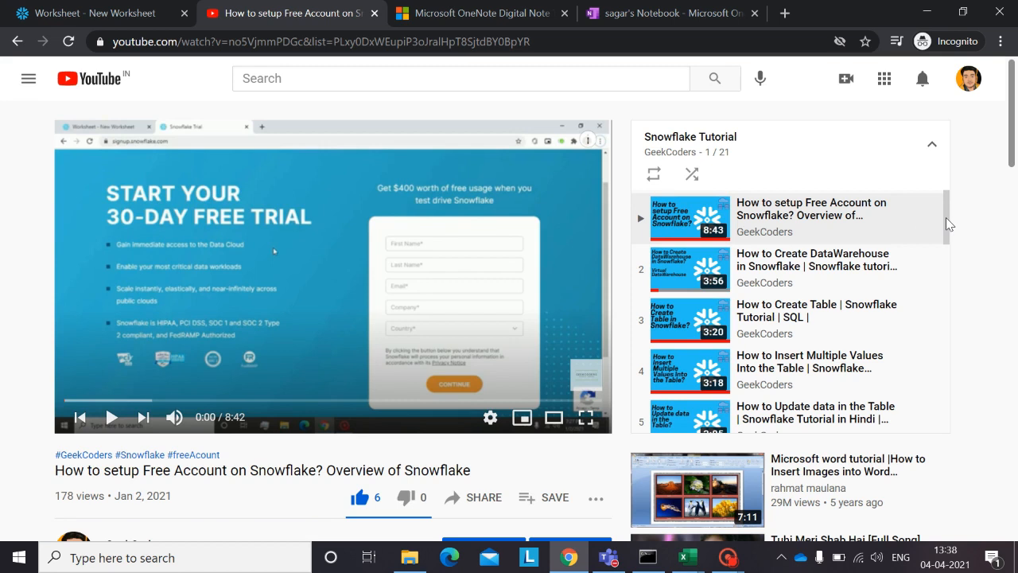
pyautogui.moveTo(946, 223); pyautogui.dragTo(938, 411)
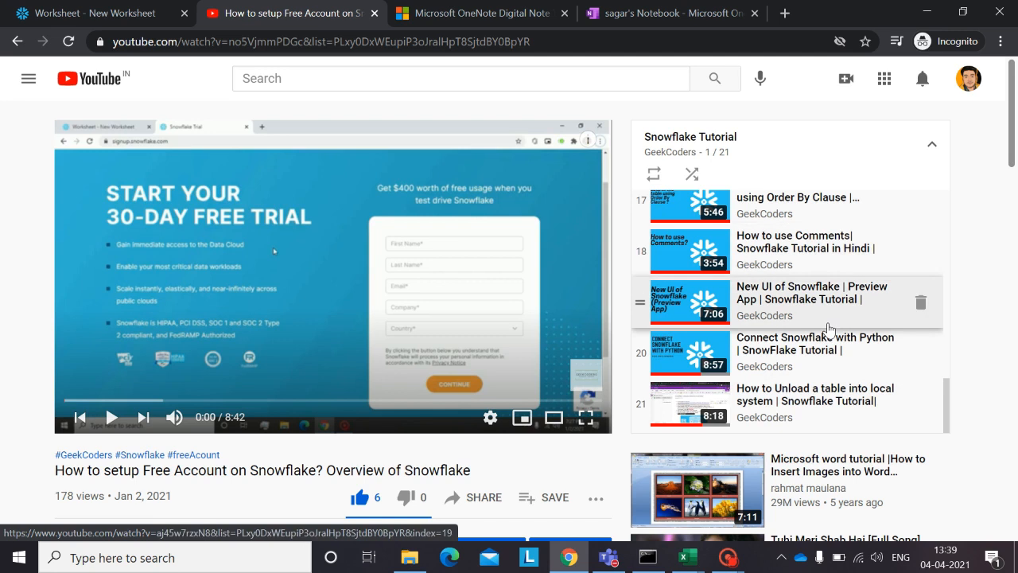
# Step: Return to OneNote, open the page on loading local data into a table, and examine its snowsql and PUT commands
pyautogui.click(665, 21)
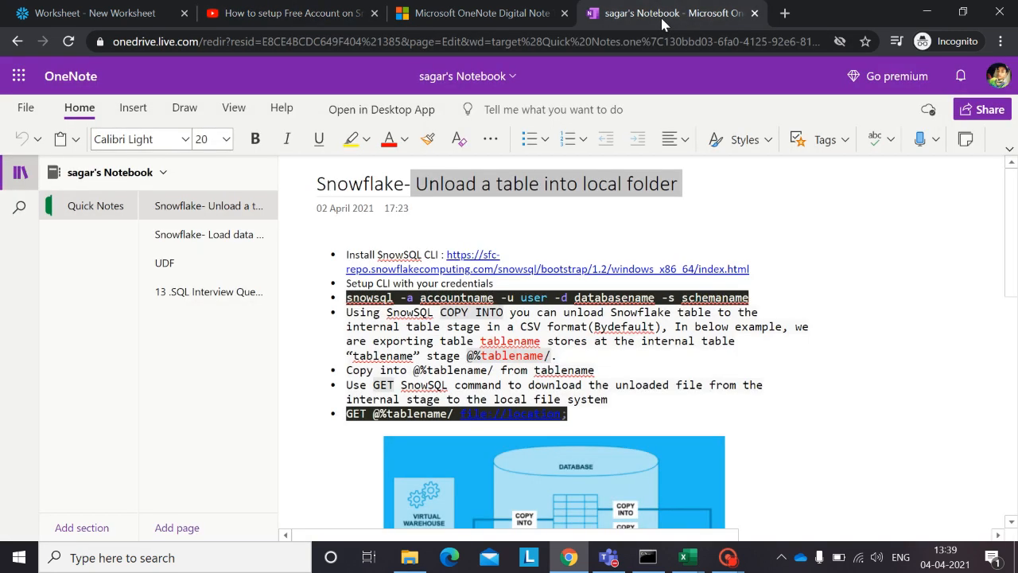
pyautogui.click(232, 252)
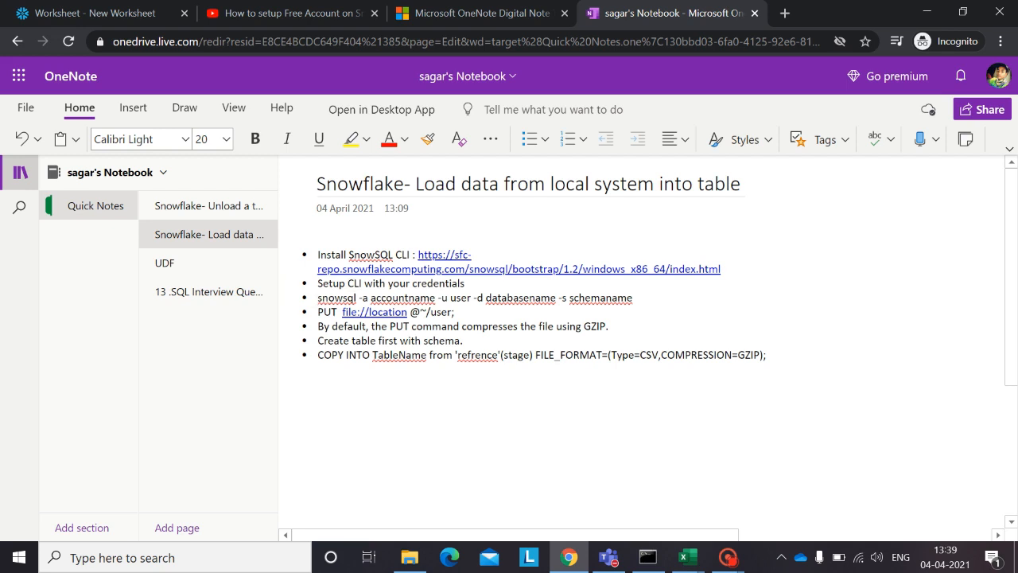
pyautogui.moveTo(317, 297); pyautogui.dragTo(642, 302)
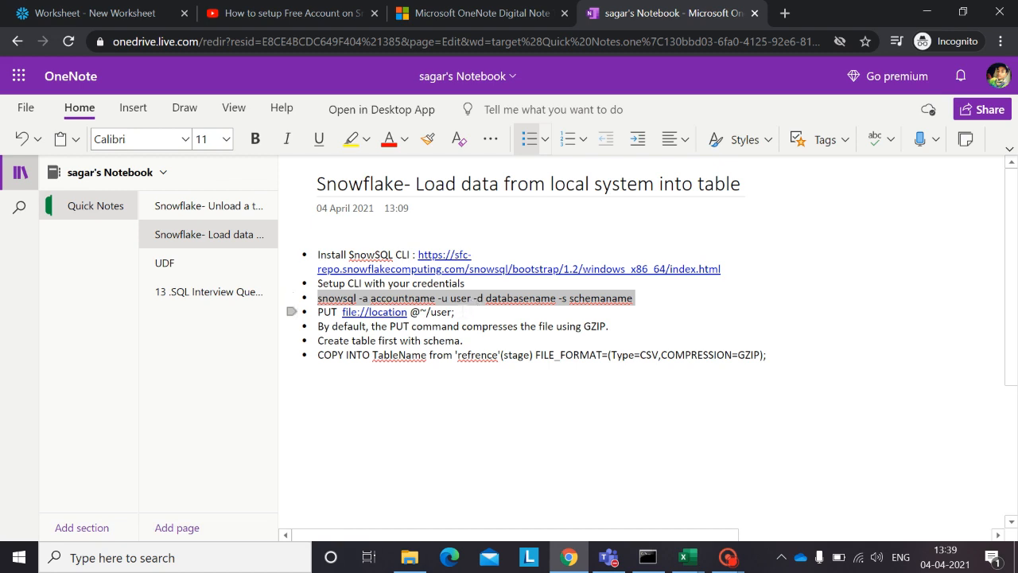
pyautogui.click(458, 311)
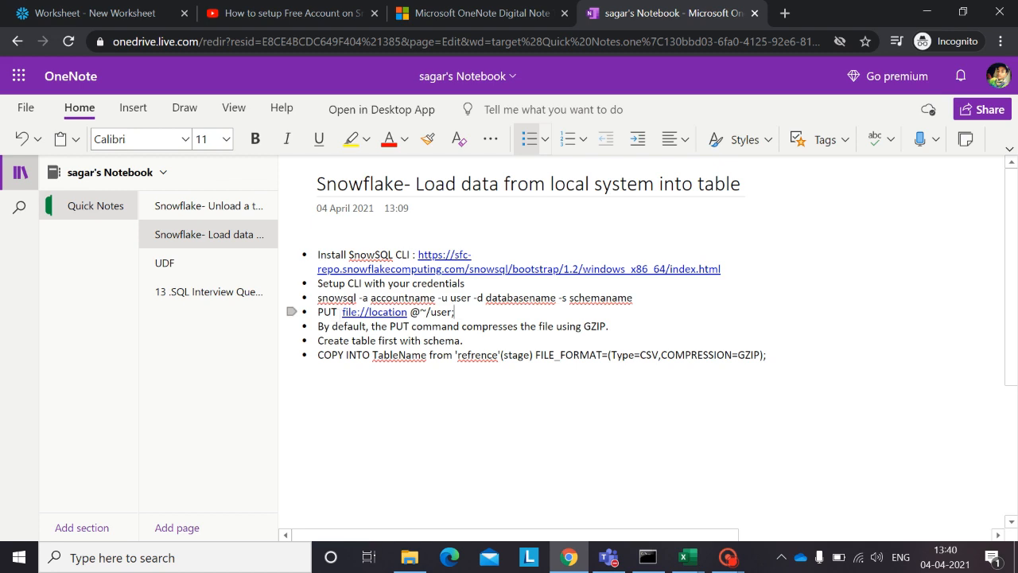
pyautogui.moveTo(342, 312); pyautogui.dragTo(411, 317)
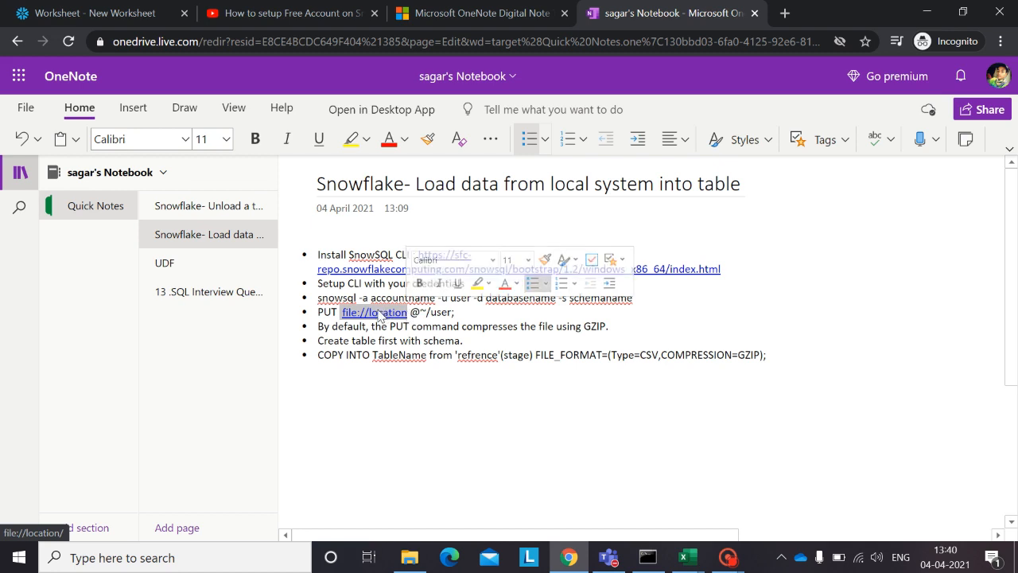
pyautogui.moveTo(410, 312); pyautogui.dragTo(452, 314)
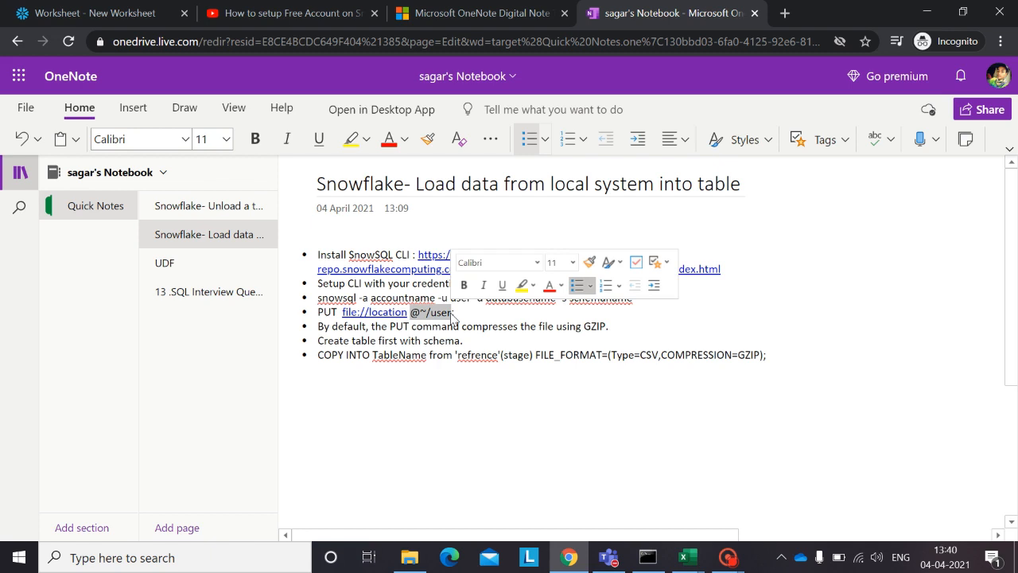
pyautogui.click(457, 312)
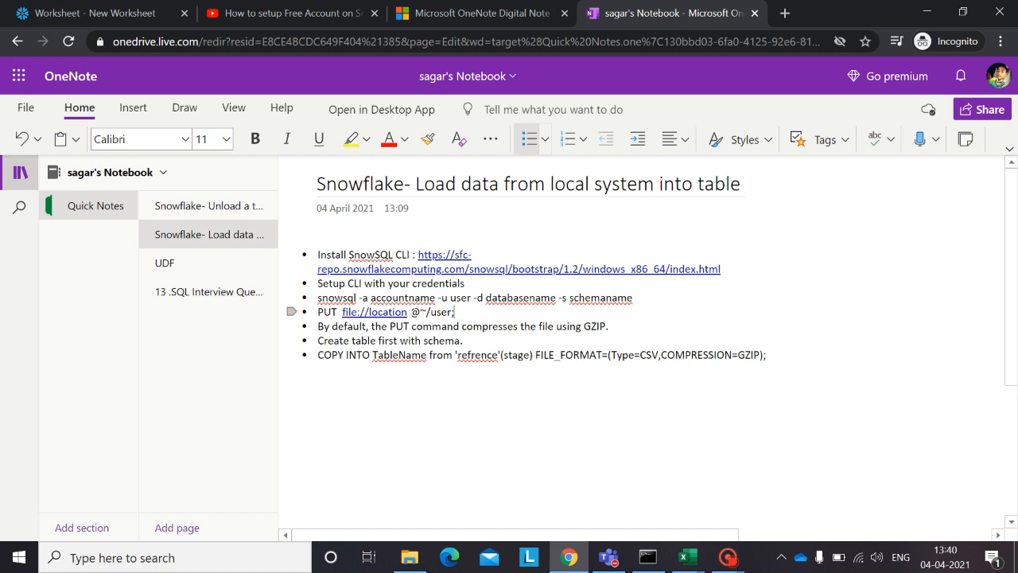
# Step: Switch to the Employee_load workbook in Excel, examine its Person and Region data, and widen the Person column
pyautogui.moveTo(675, 559)
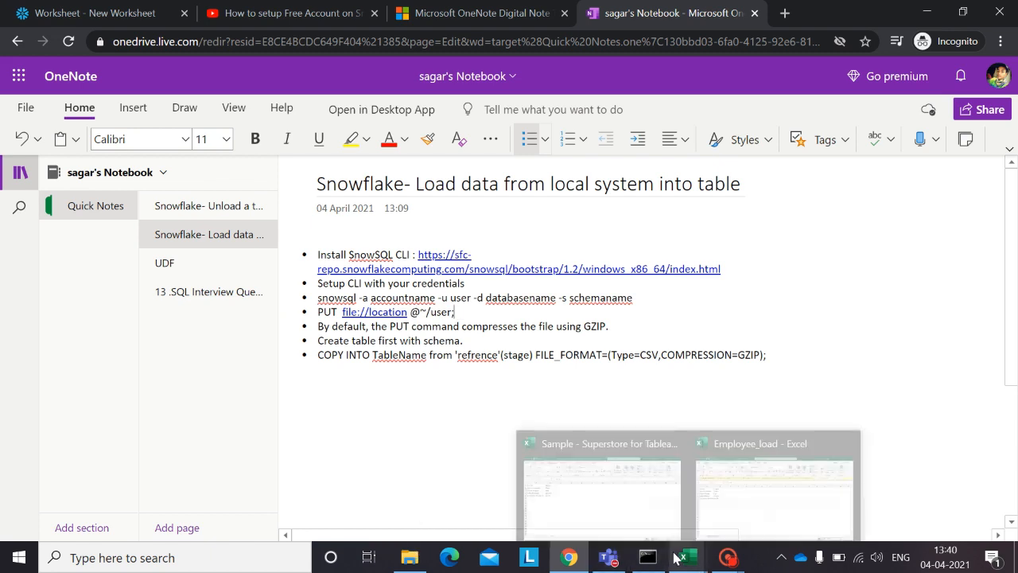
pyautogui.click(740, 497)
pyautogui.click(415, 336)
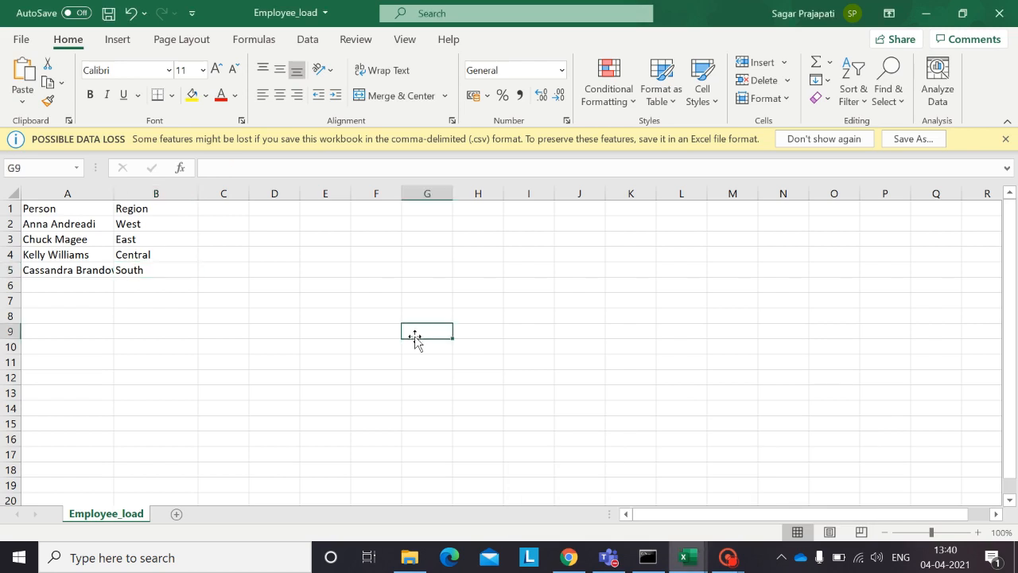
pyautogui.click(136, 289)
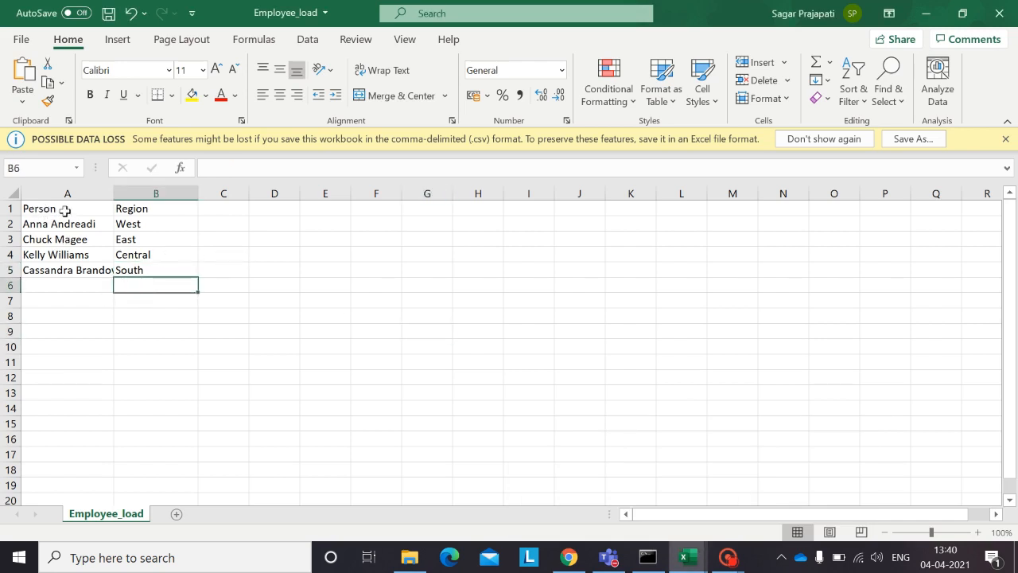
pyautogui.click(80, 287)
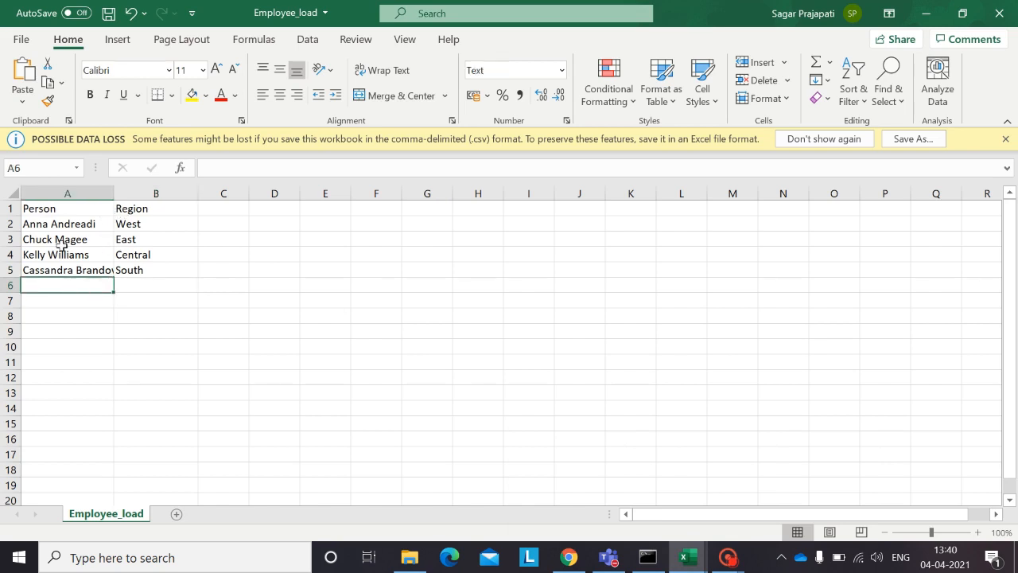
pyautogui.click(48, 208)
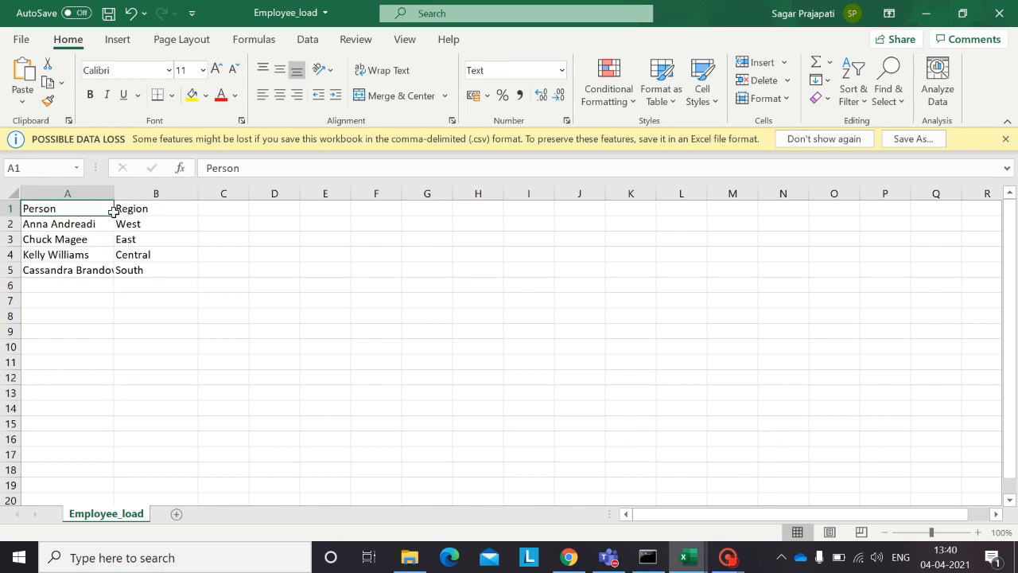
pyautogui.moveTo(114, 212); pyautogui.dragTo(145, 268)
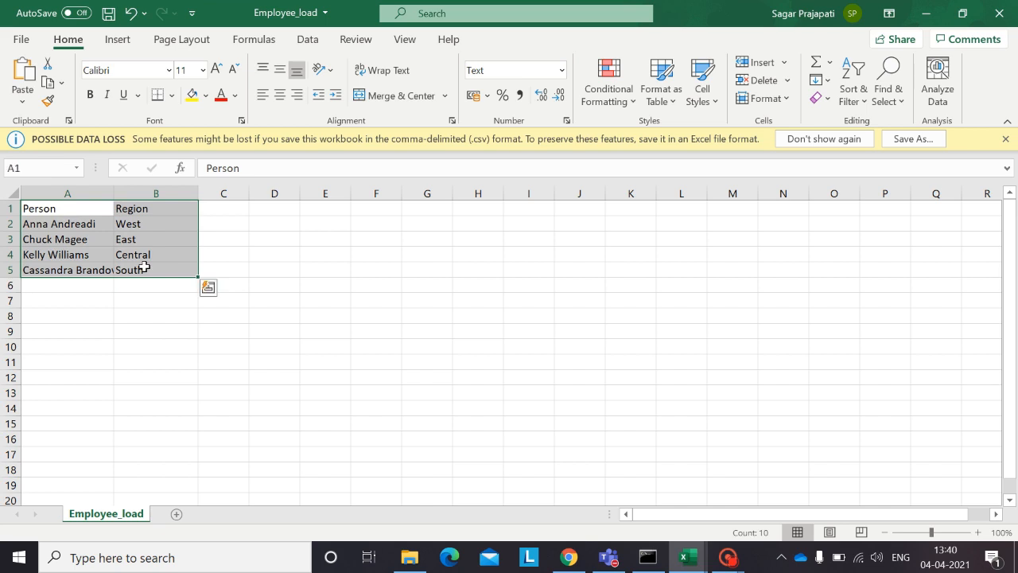
pyautogui.click(131, 321)
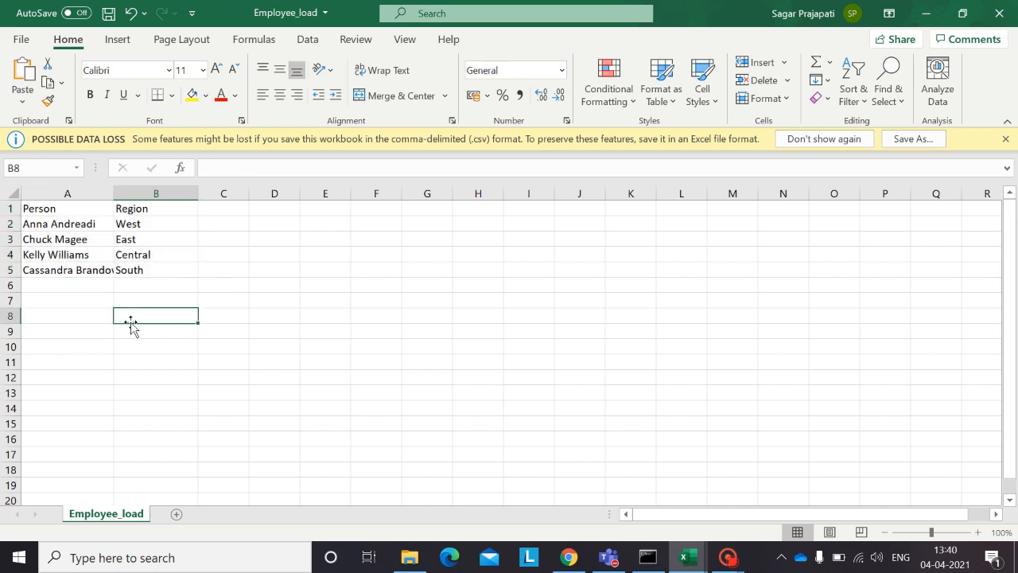
pyautogui.moveTo(114, 195); pyautogui.dragTo(138, 201)
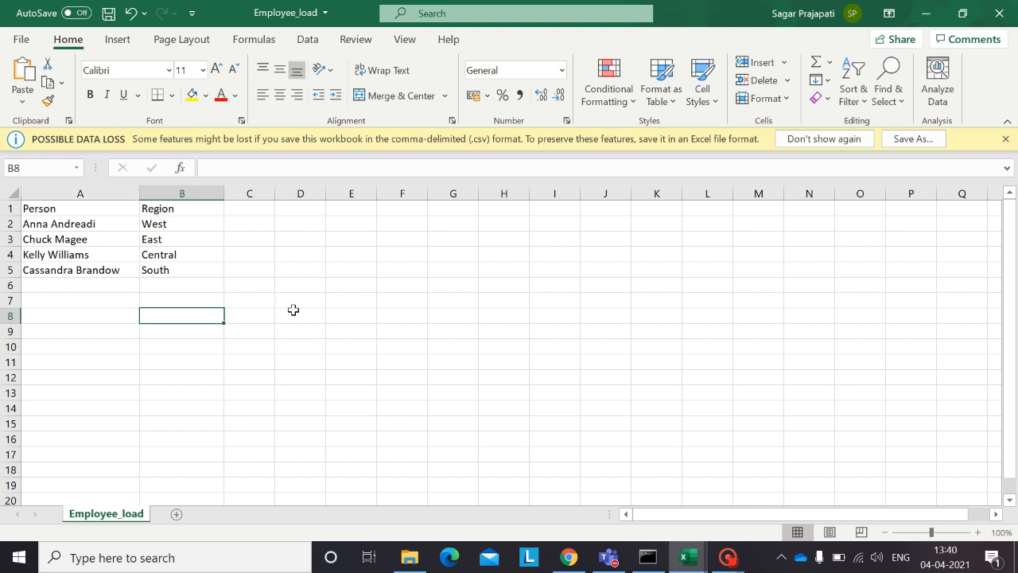
# Step: Copy the folder location of the Employee_load CSV file from its properties in File Explorer
pyautogui.click(408, 557)
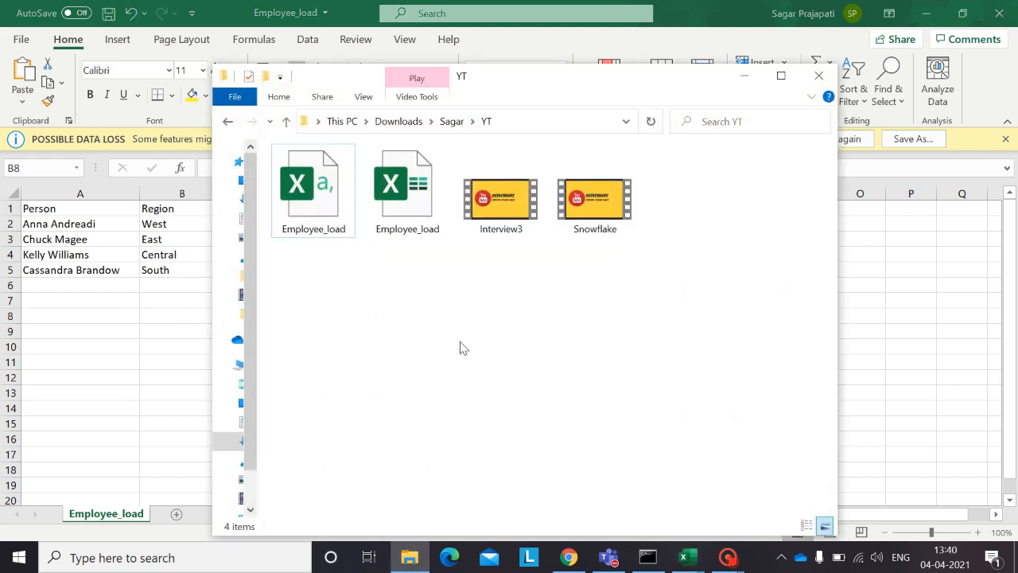
pyautogui.doubleClick(318, 182)
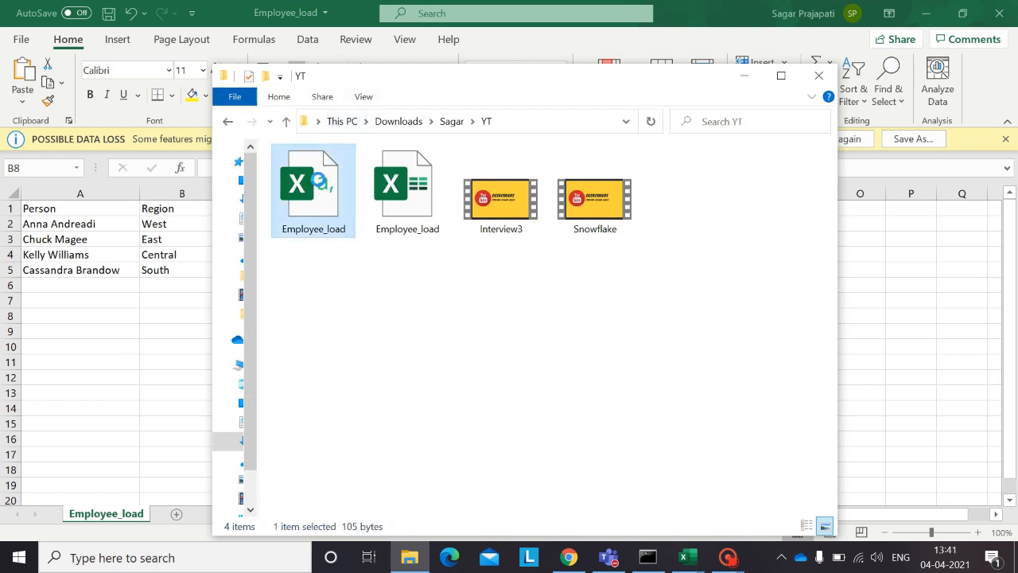
pyautogui.rightClick(322, 233)
pyautogui.click(360, 530)
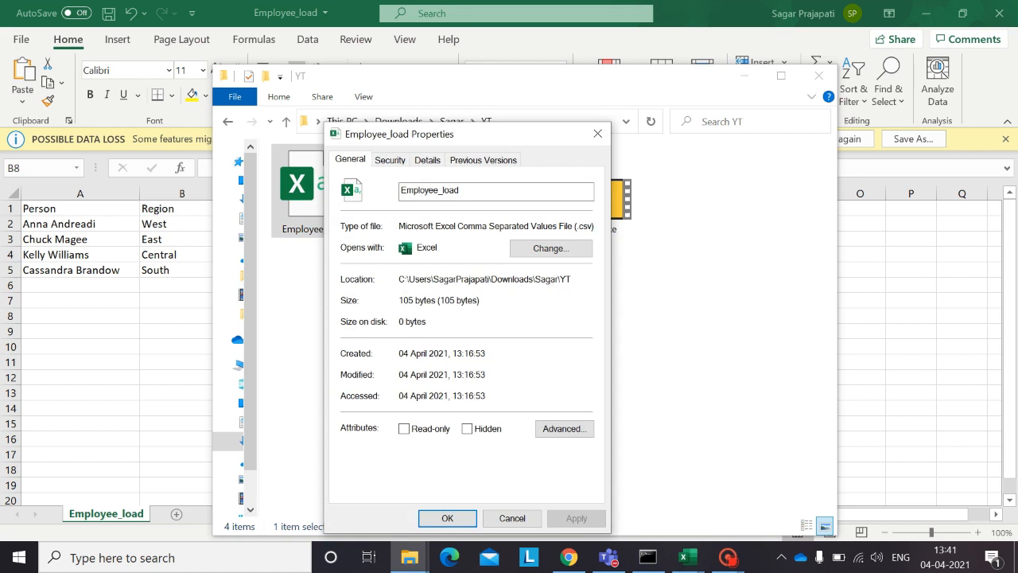
pyautogui.moveTo(399, 279); pyautogui.dragTo(572, 280)
pyautogui.hotkey('ctrl', 'c')
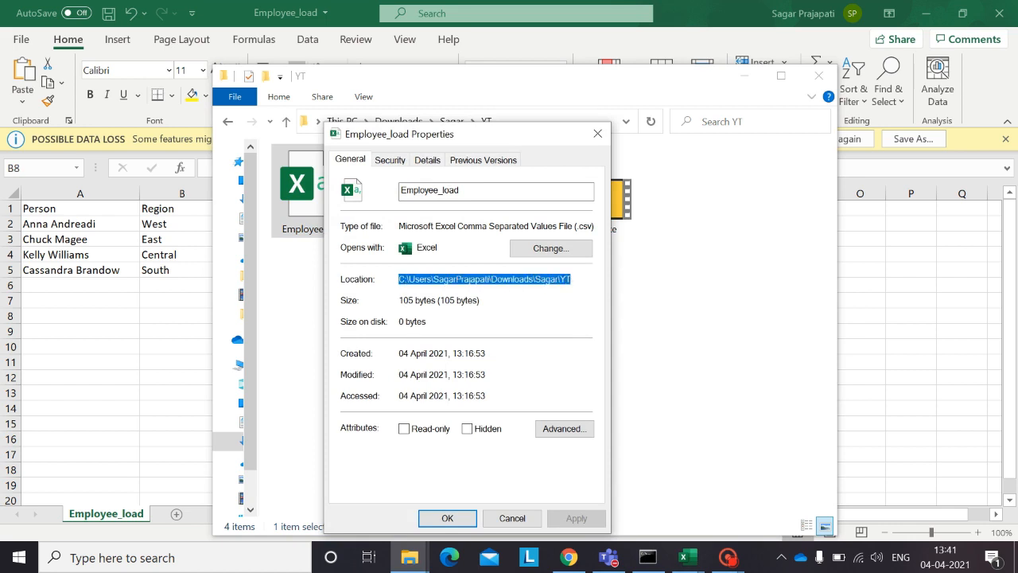
pyautogui.press('Escape')
pyautogui.click(685, 305)
pyautogui.click(849, 311)
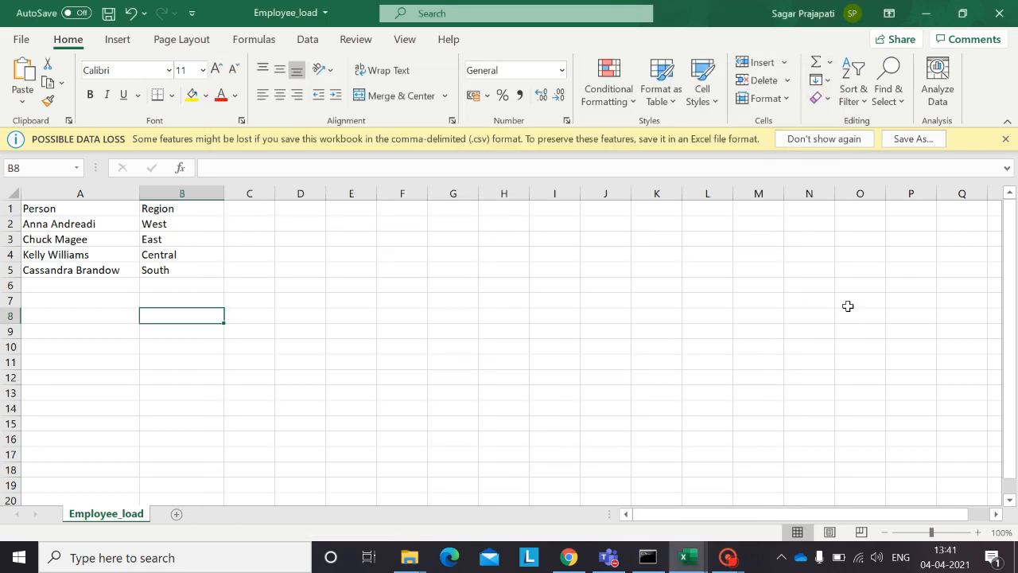
# Step: Switch to the SnowSQL session in Command Prompt and begin a put command with file:// and the copied folder path
pyautogui.click(647, 557)
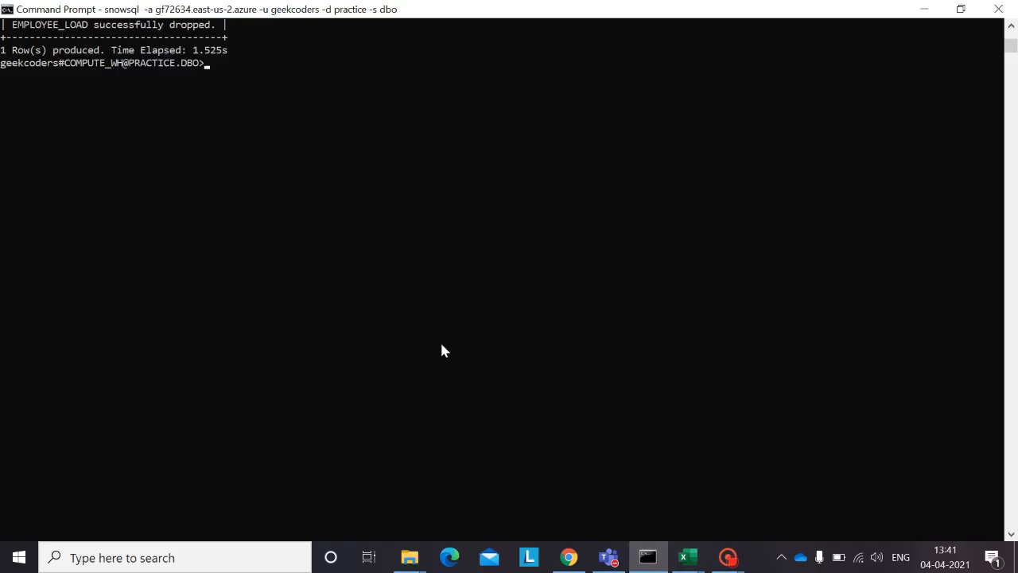
pyautogui.write('put file')
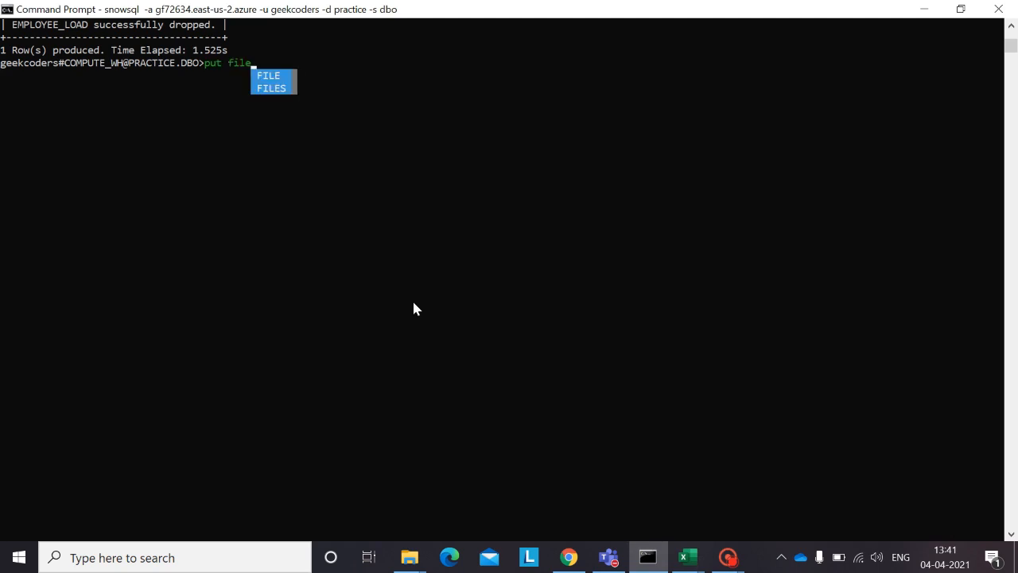
pyautogui.write('://')
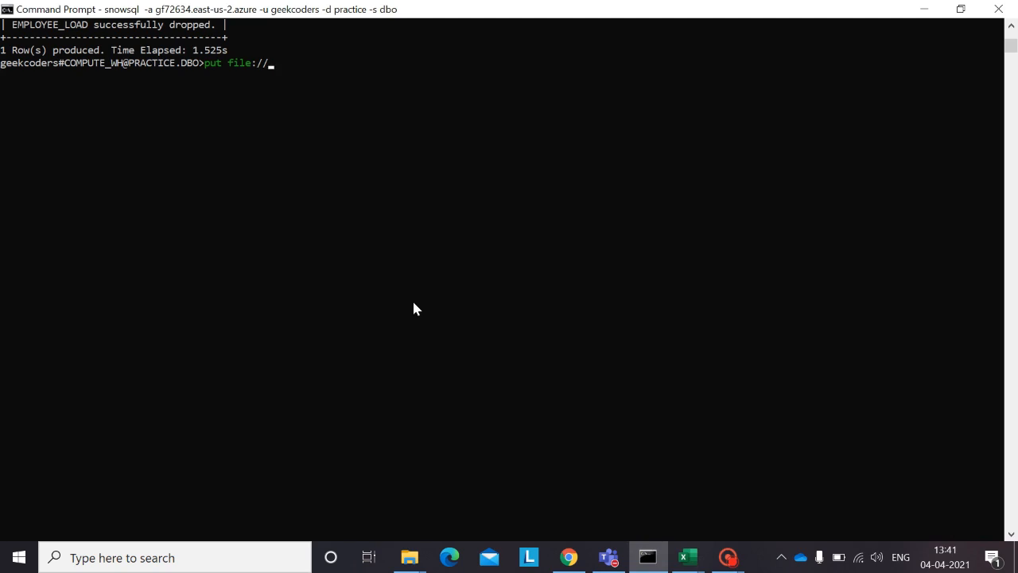
pyautogui.hotkey('ctrl', 'v')
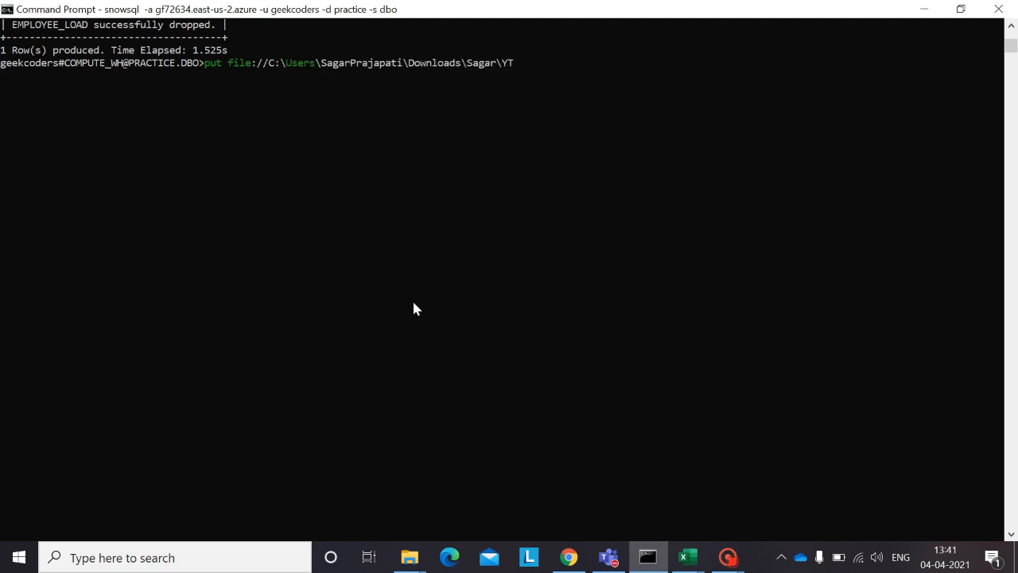
# Step: Complete the source path of the put command with \Employee_load.csv
pyautogui.write('\\Employee_load.csv')
pyautogui.press('BackSpace')
pyautogui.press('BackSpace')
pyautogui.write('csv')
# Step: Set the put command's target to the user stage @~/GeekCoders and run the statement
pyautogui.write('@~')
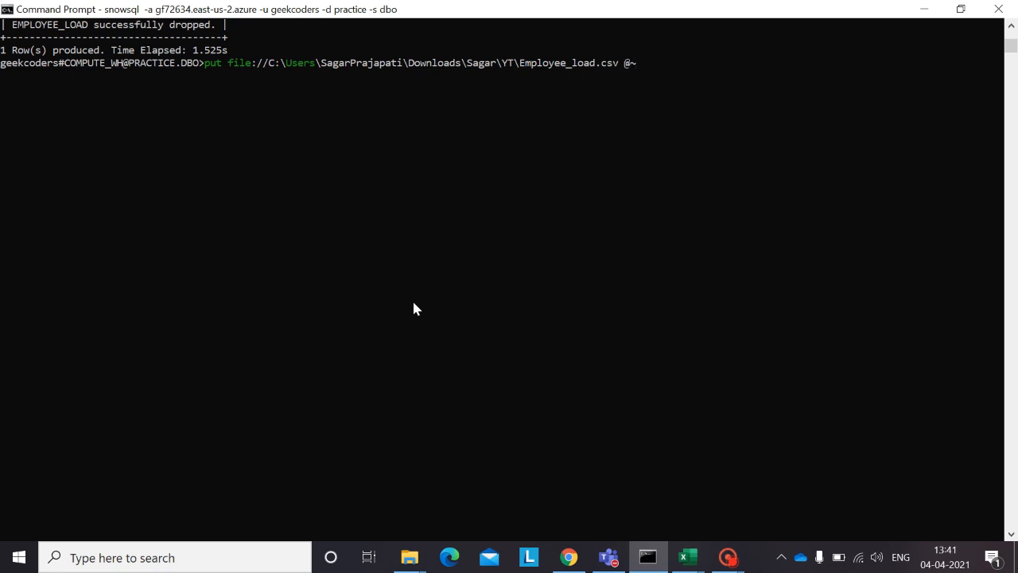
pyautogui.write('/GeekCoders;')
pyautogui.press('Return')
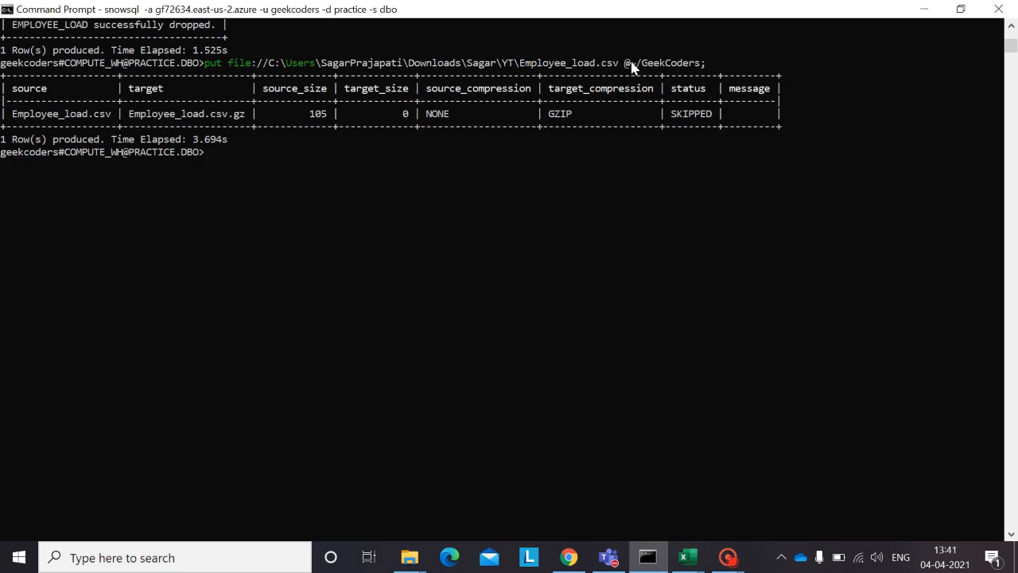
# Step: Examine the stage path and the source and target file names in the put command and its output
pyautogui.moveTo(625, 68); pyautogui.dragTo(700, 70)
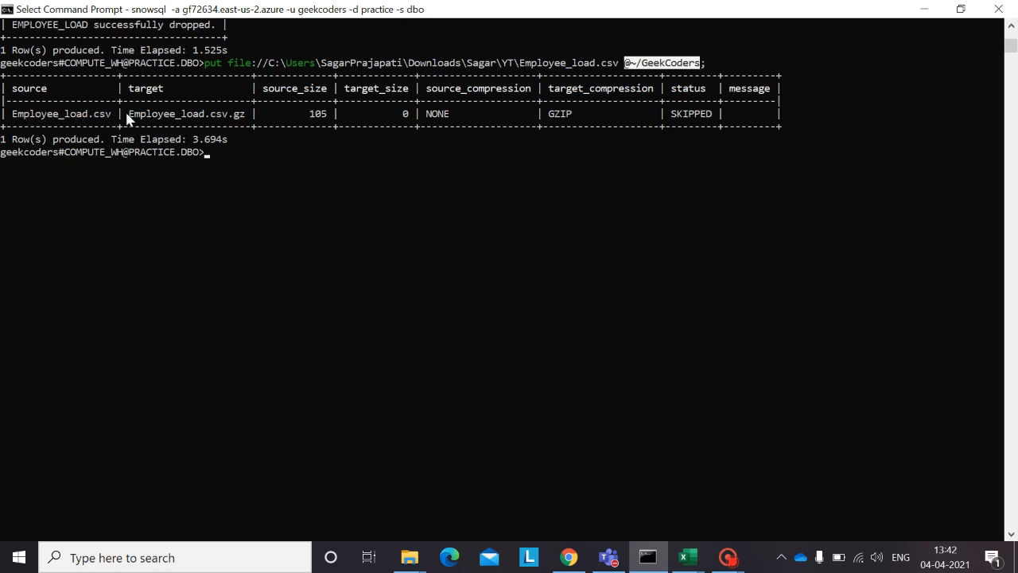
pyautogui.moveTo(126, 117); pyautogui.dragTo(242, 121)
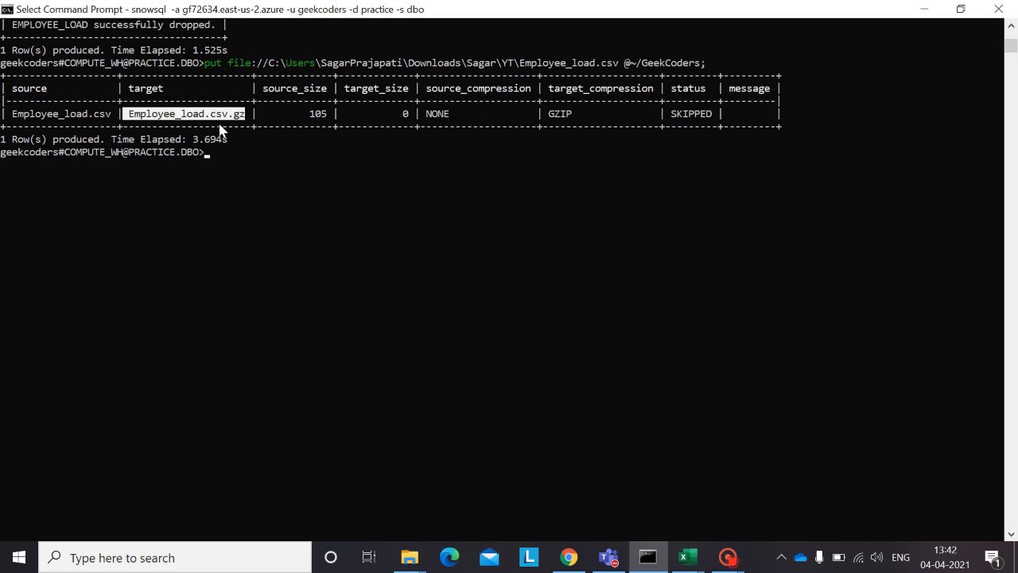
pyautogui.moveTo(12, 118); pyautogui.dragTo(131, 118)
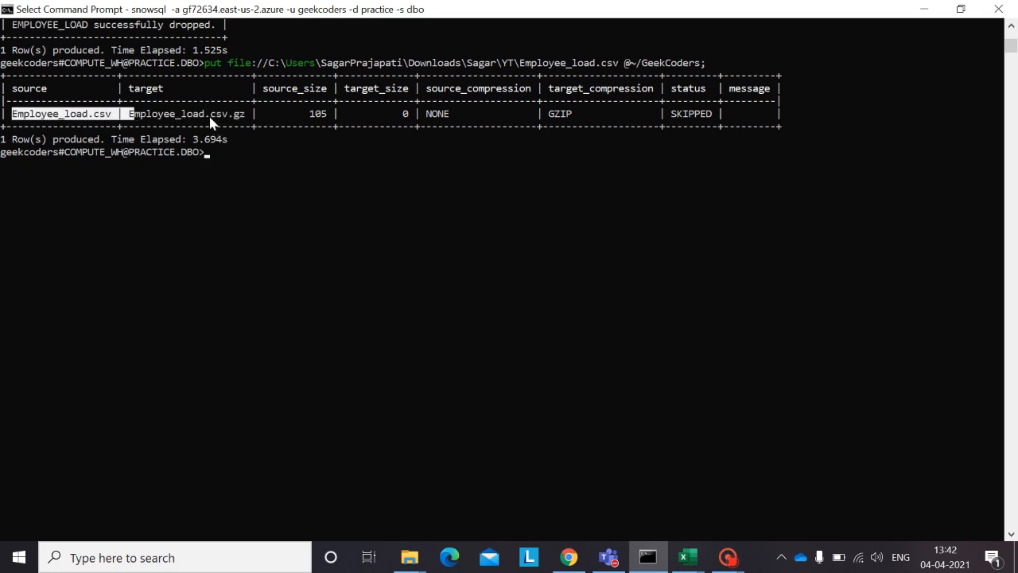
# Step: Return to the SnowSQL prompt and begin a new statement with create
pyautogui.rightClick(226, 153)
pyautogui.click(226, 152)
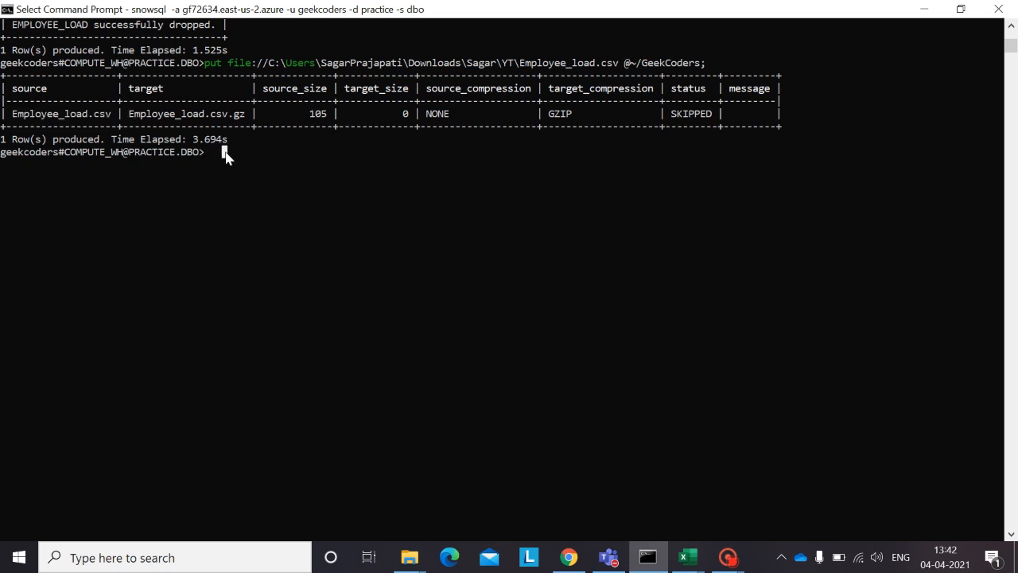
pyautogui.write('create')
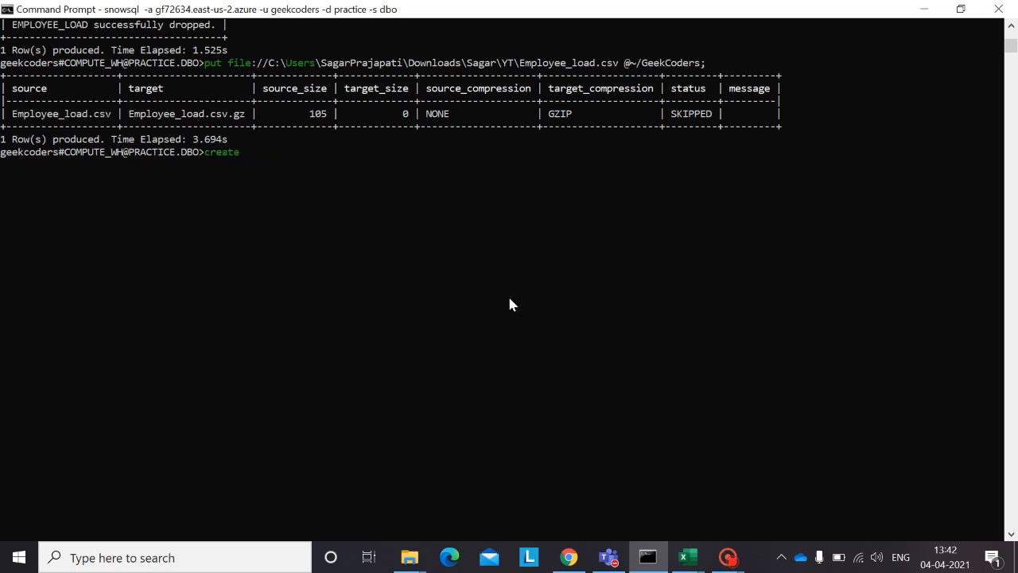
# Step: Switch to the OneNote page in Chrome and review the notes on compression, table creation and COPY INTO
pyautogui.moveTo(569, 556)
pyautogui.click(590, 499)
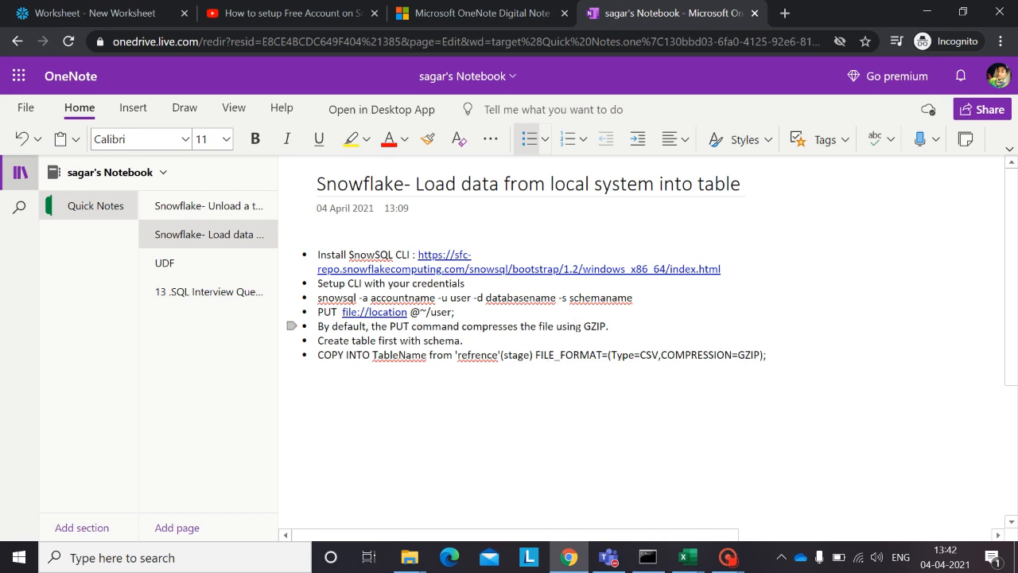
pyautogui.click(647, 557)
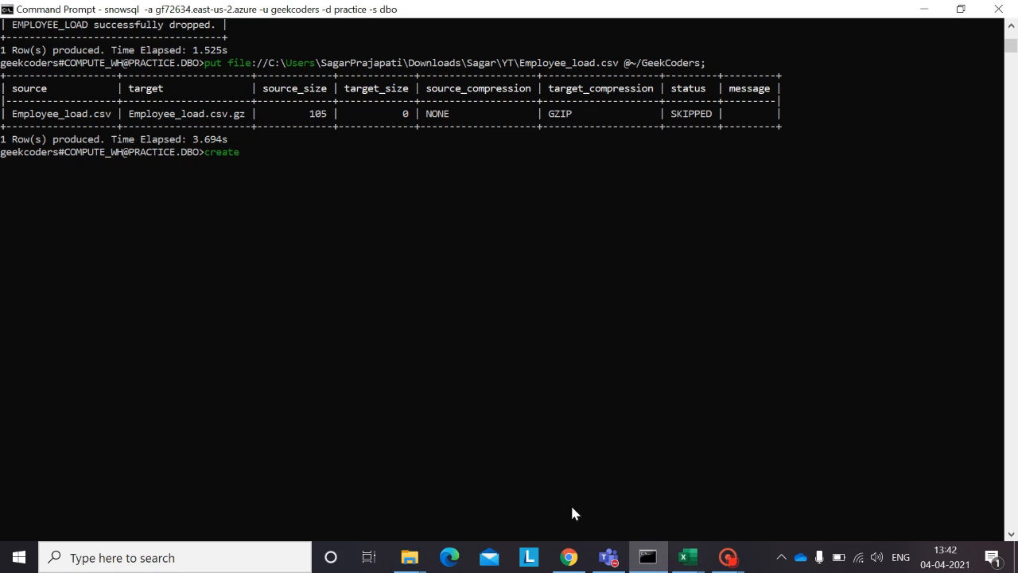
pyautogui.click(569, 557)
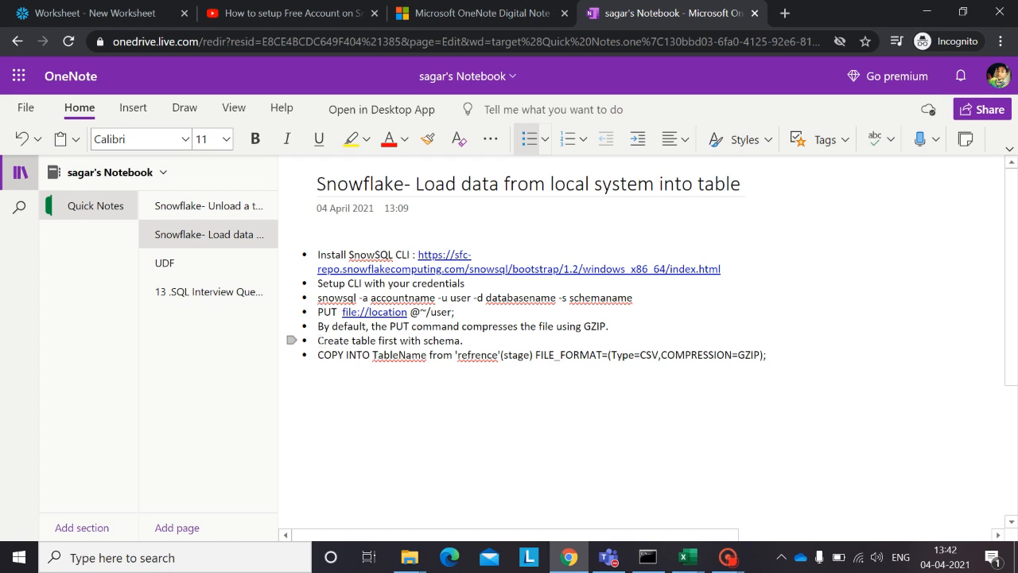
# Step: Switch to the Employee_load file in Excel and examine the column headers in A1 and B1
pyautogui.moveTo(694, 560)
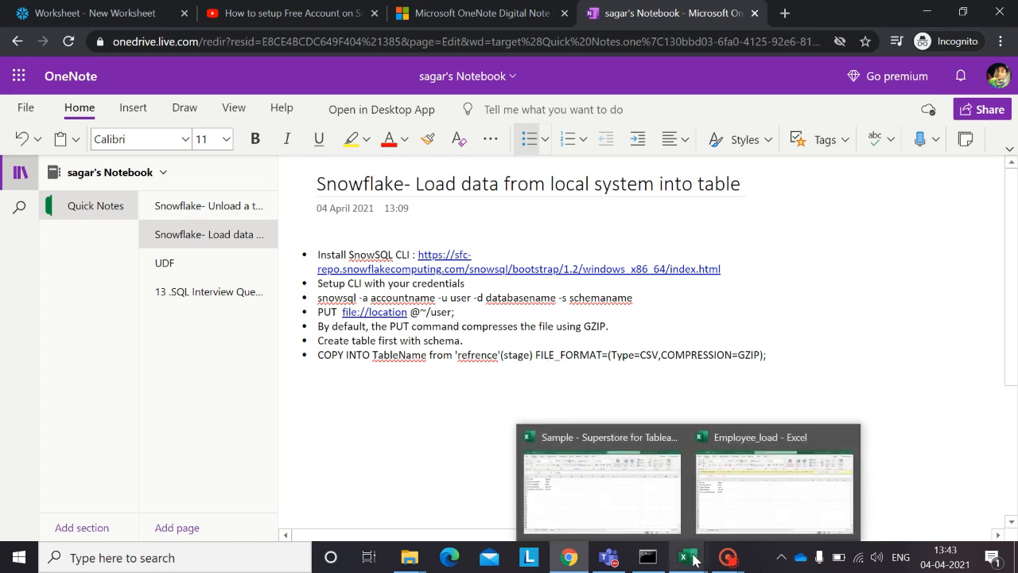
pyautogui.click(730, 474)
pyautogui.click(393, 374)
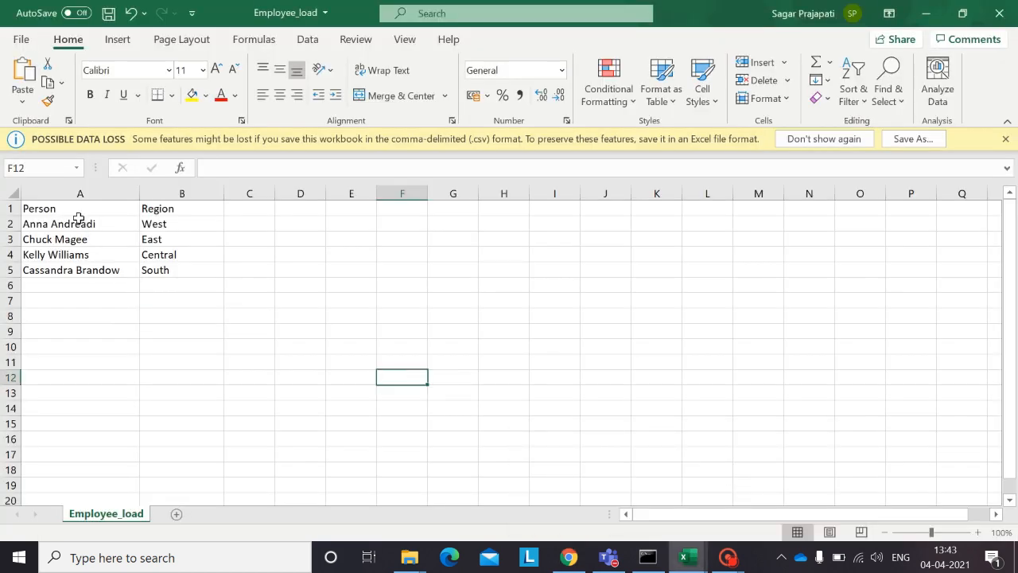
pyautogui.click(50, 209)
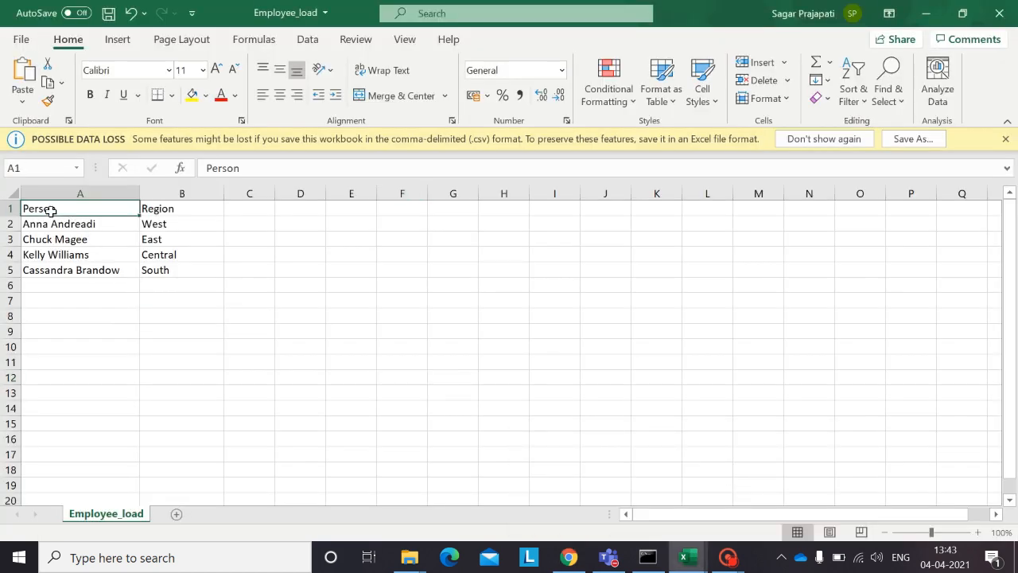
pyautogui.click(160, 208)
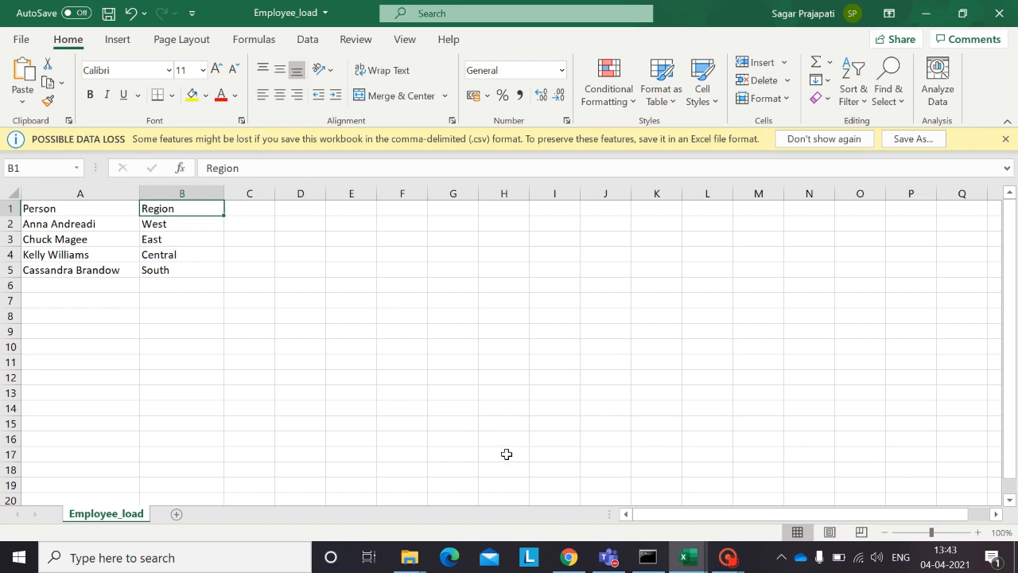
pyautogui.moveTo(572, 556)
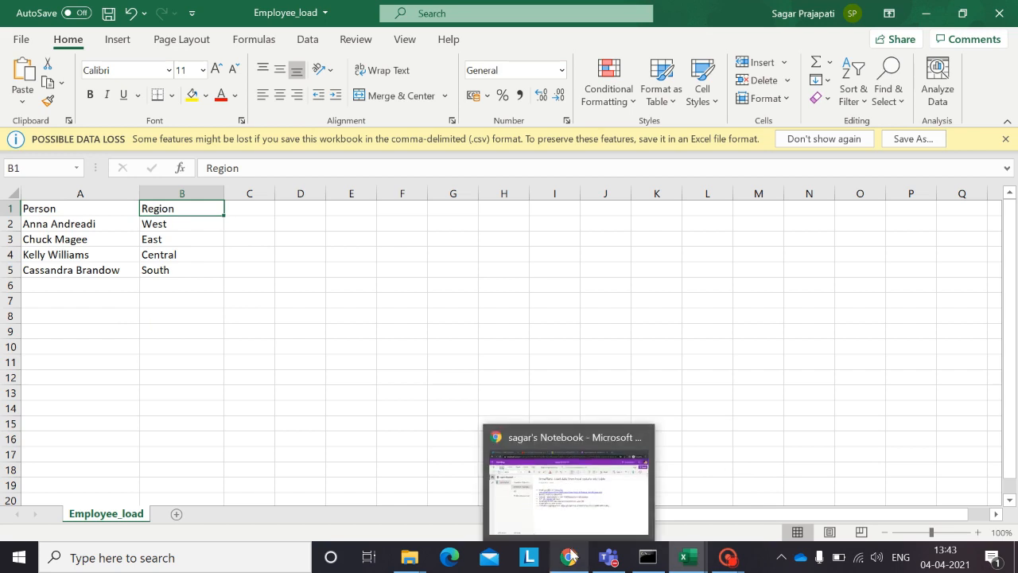
# Step: Switch back to the SnowSQL session in Command Prompt and extend the statement to create table employee_load
pyautogui.click(648, 556)
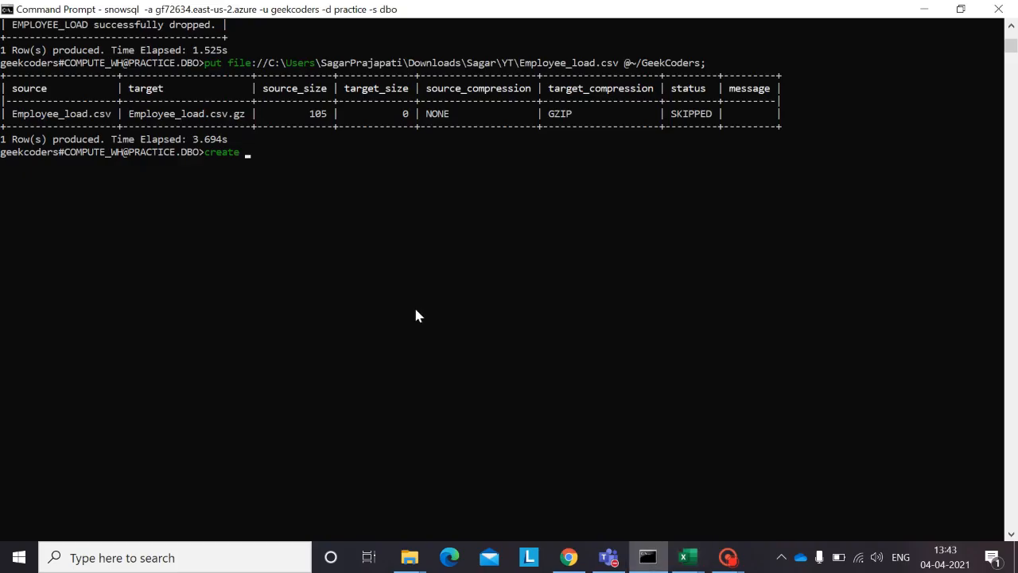
pyautogui.write('table ')
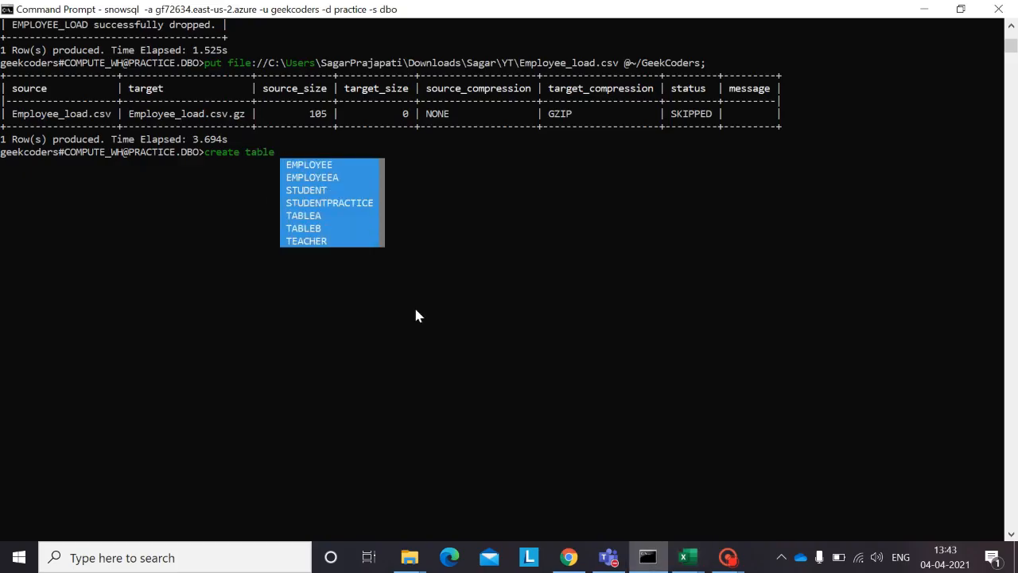
pyautogui.write('employee')
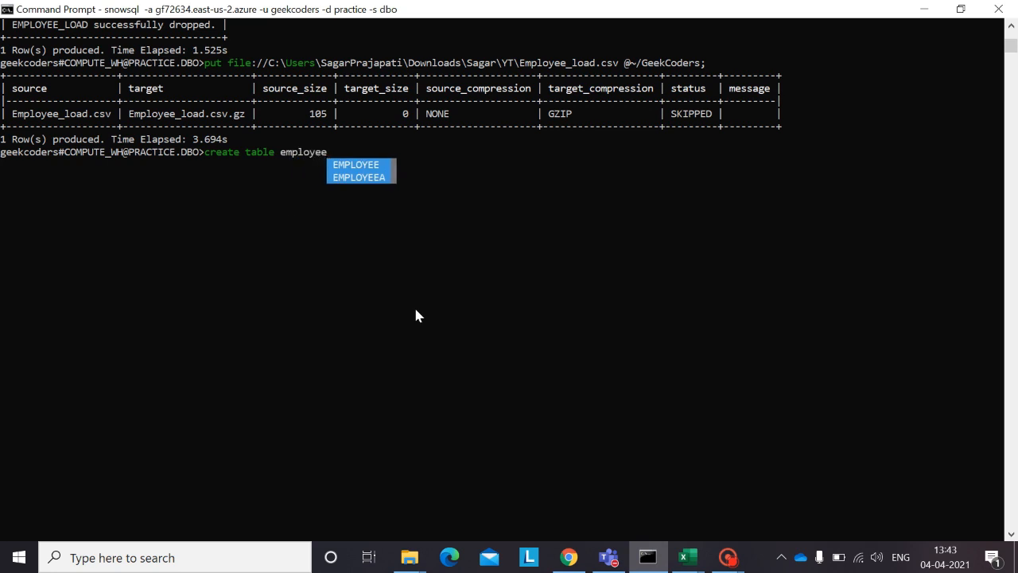
pyautogui.write('_load')
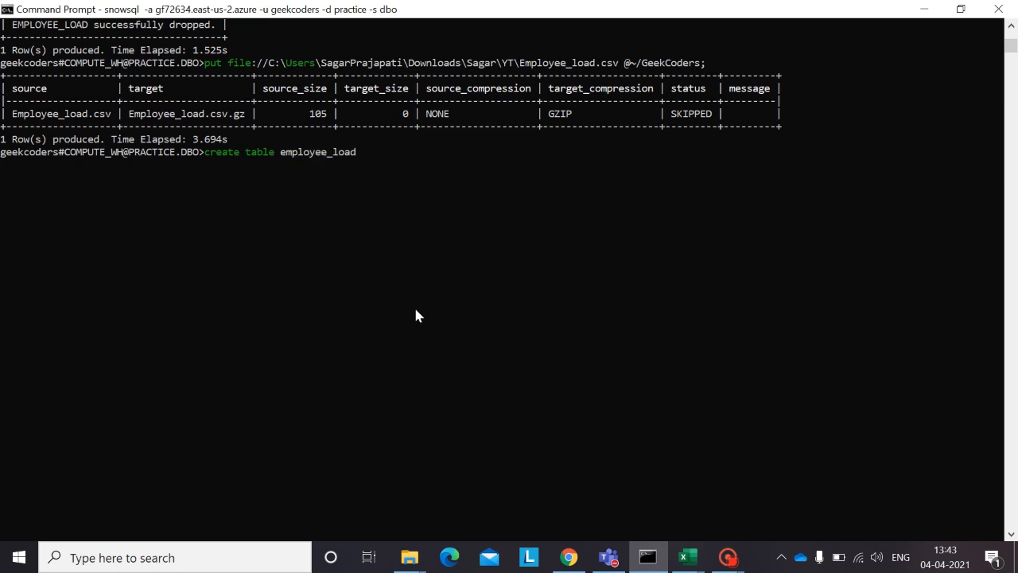
pyautogui.write(' (Persion')
# Step: Open the column list of the create table statement and define the column Person as varchar(200)
pyautogui.press('BackSpace')
pyautogui.press('BackSpace')
pyautogui.press('BackSpace')
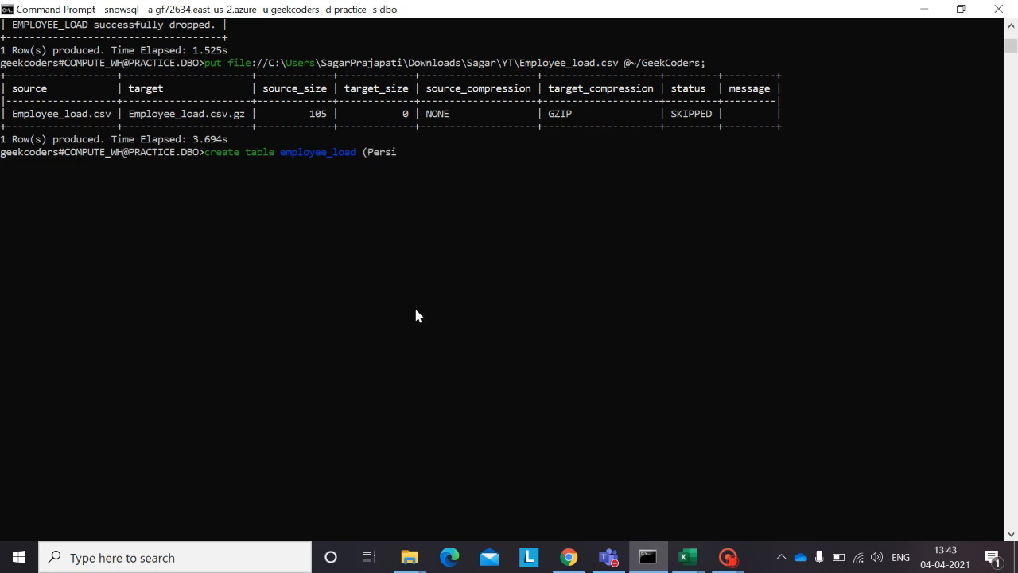
pyautogui.write('on varchar')
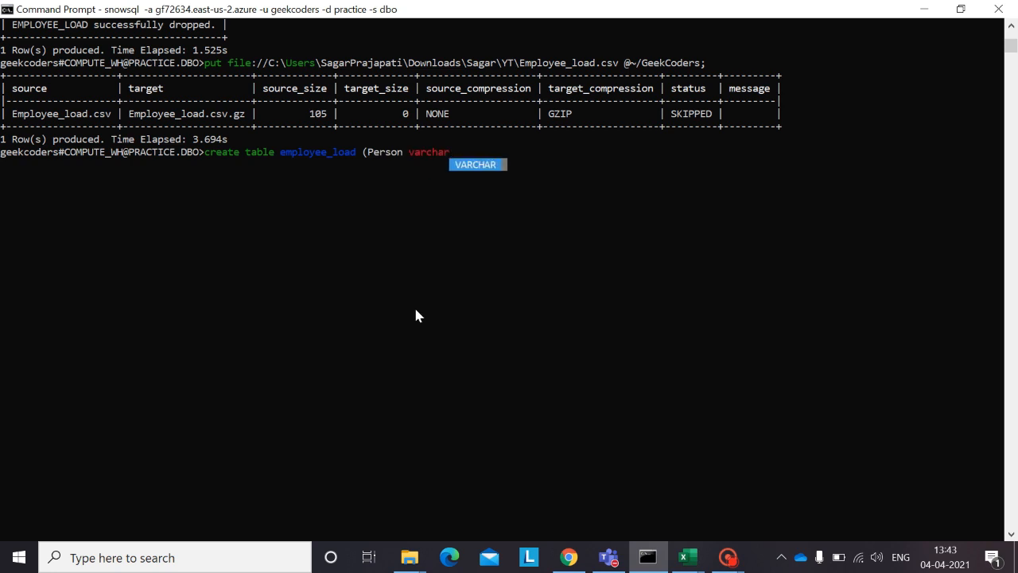
pyautogui.write('(200),Reg')
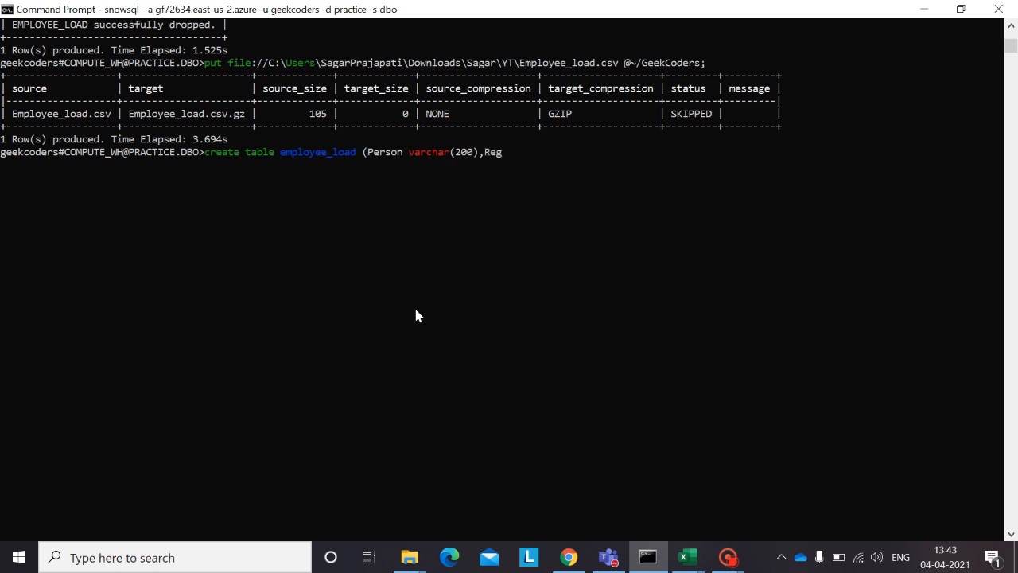
pyautogui.write('ion varc')
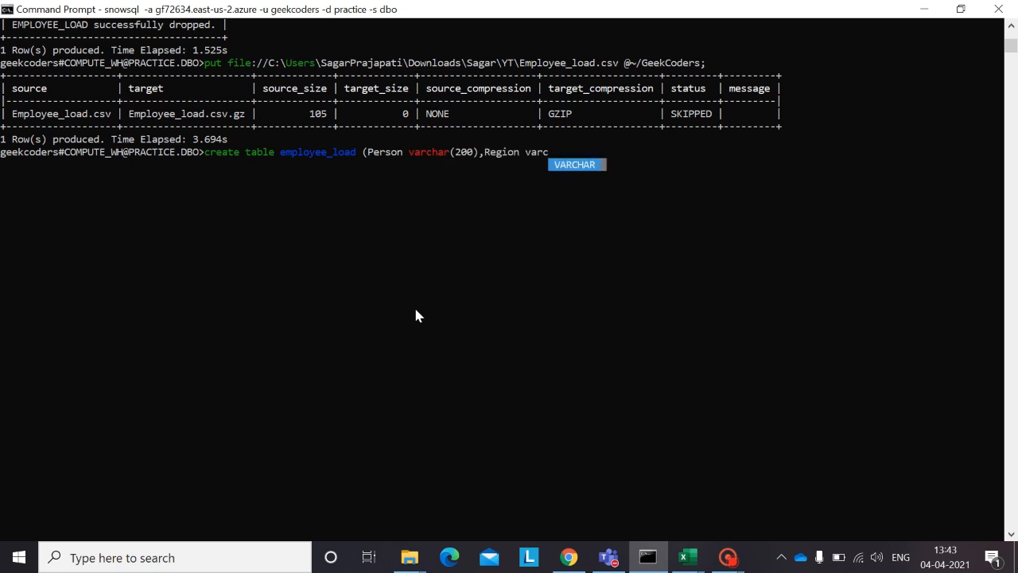
pyautogui.write('har(1')
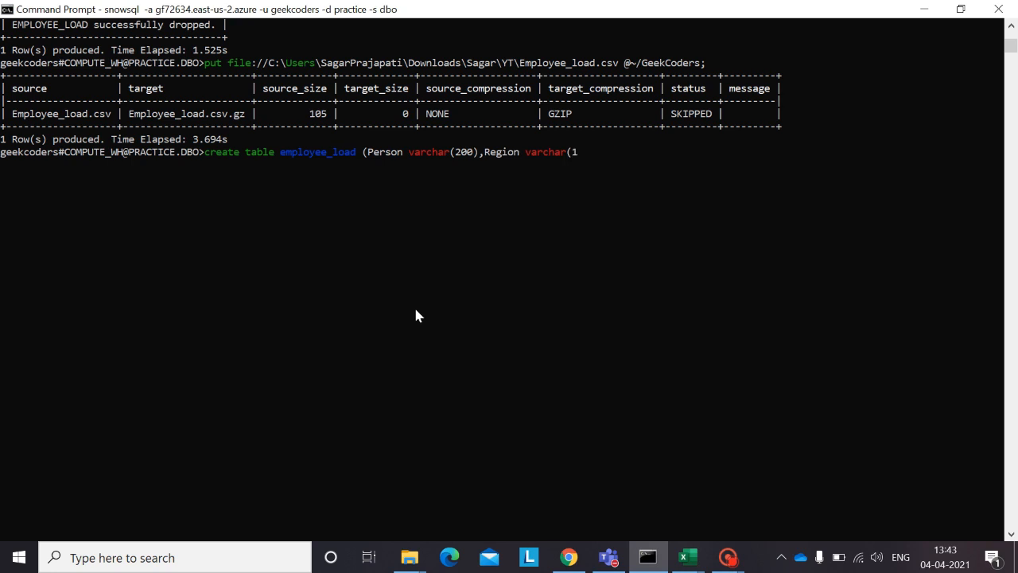
pyautogui.write('00));')
# Step: Add the column Region as varchar(100), close the column list and run the create table statement
pyautogui.press('Return')
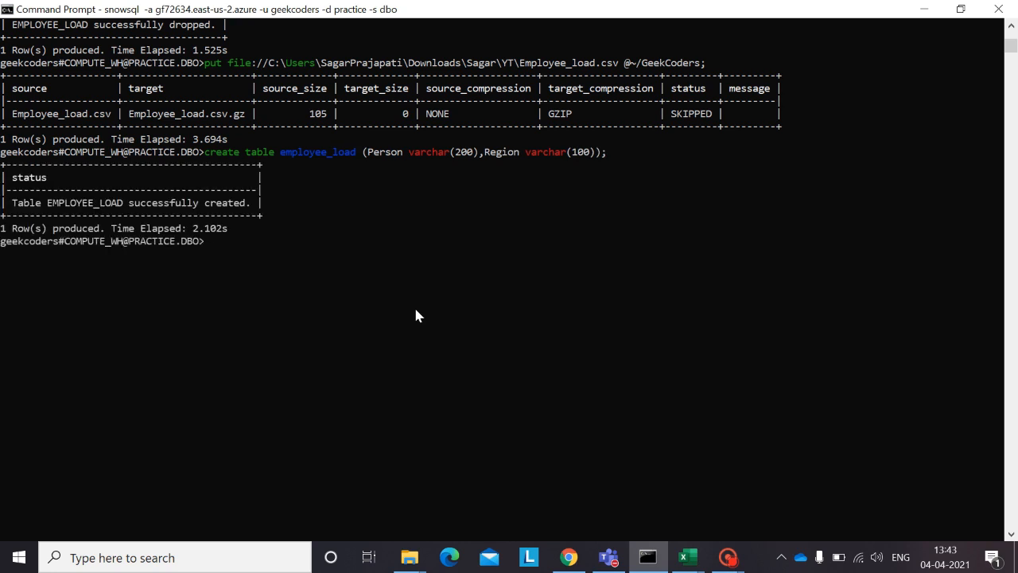
# Step: Query all rows of the EMPLOYEE_LOAD table with select * from EMPLOYEE_LOAD;
pyautogui.write('select * from')
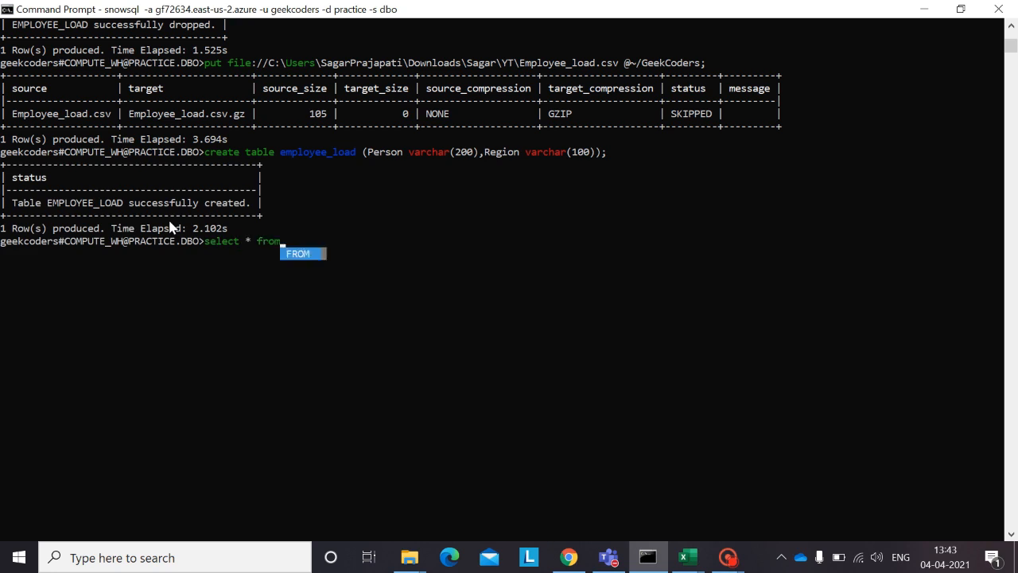
pyautogui.write(' emplo')
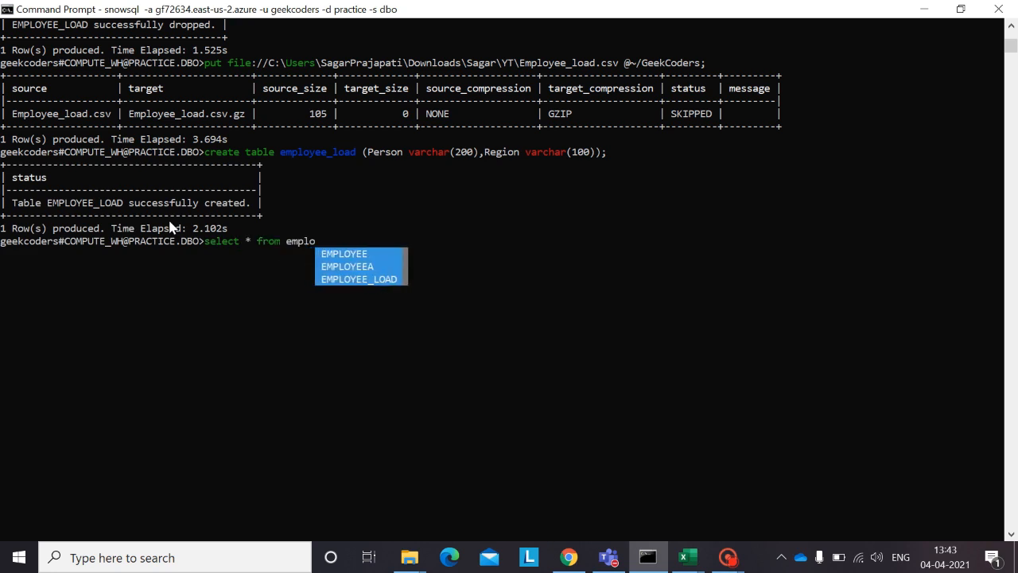
pyautogui.press('Down')
pyautogui.press('Down')
pyautogui.press('Down')
pyautogui.press('Return')
pyautogui.write(';')
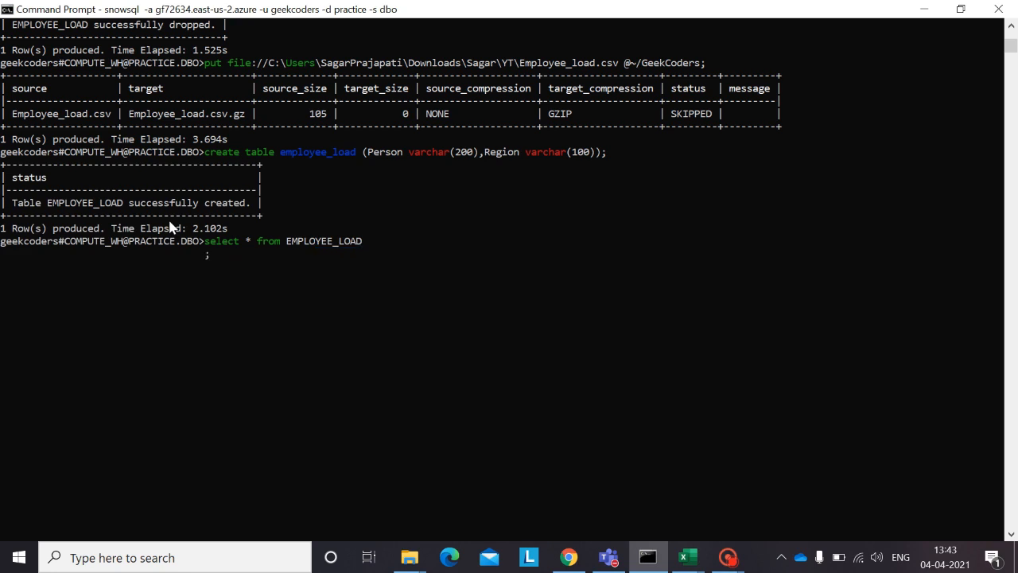
pyautogui.press('BackSpace')
pyautogui.press('BackSpace')
pyautogui.write(';')
pyautogui.press('Return')
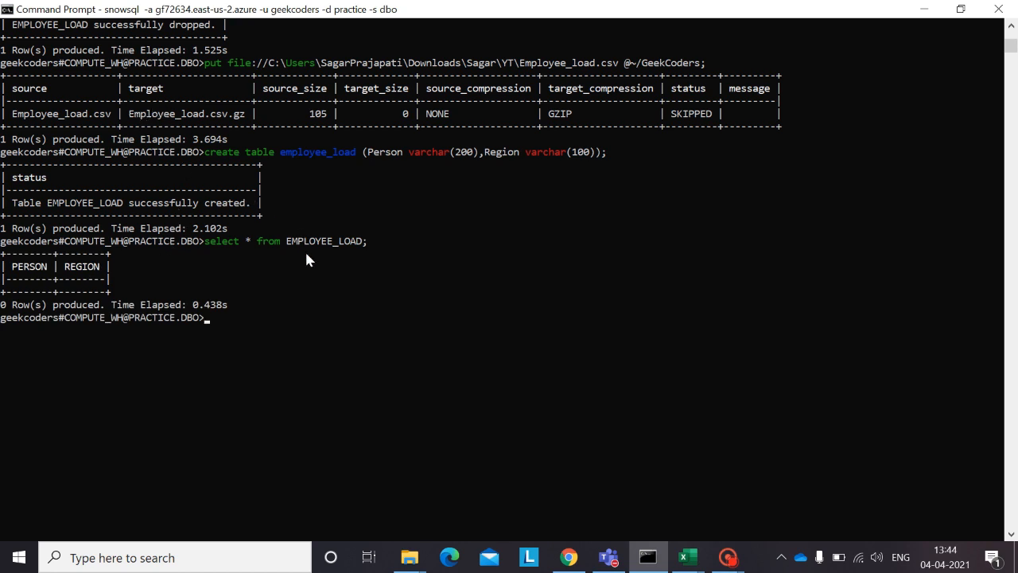
# Step: Begin a copy into statement with EMPLOYEE_LOAD as the target table
pyautogui.write('copy')
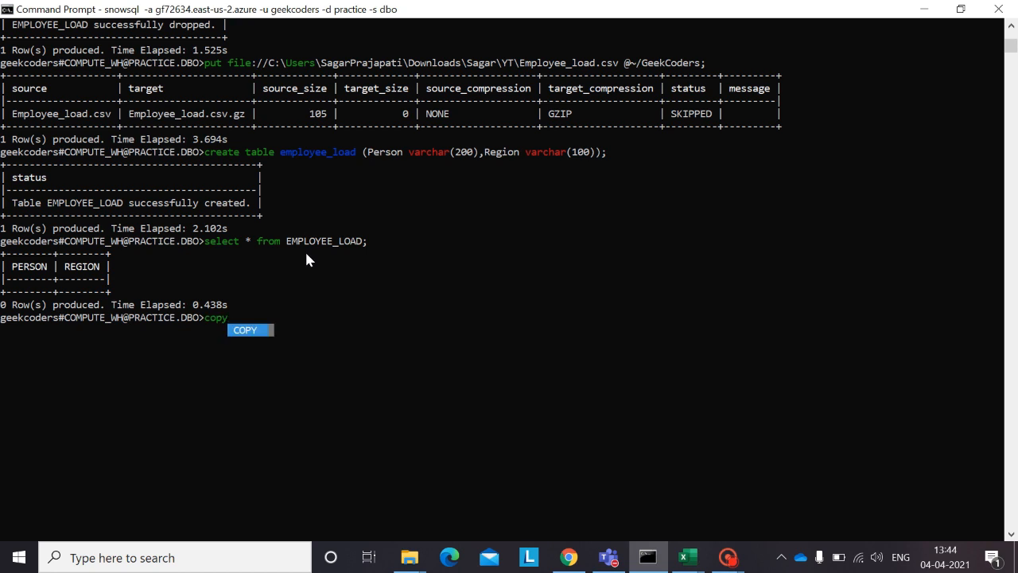
pyautogui.write(' into')
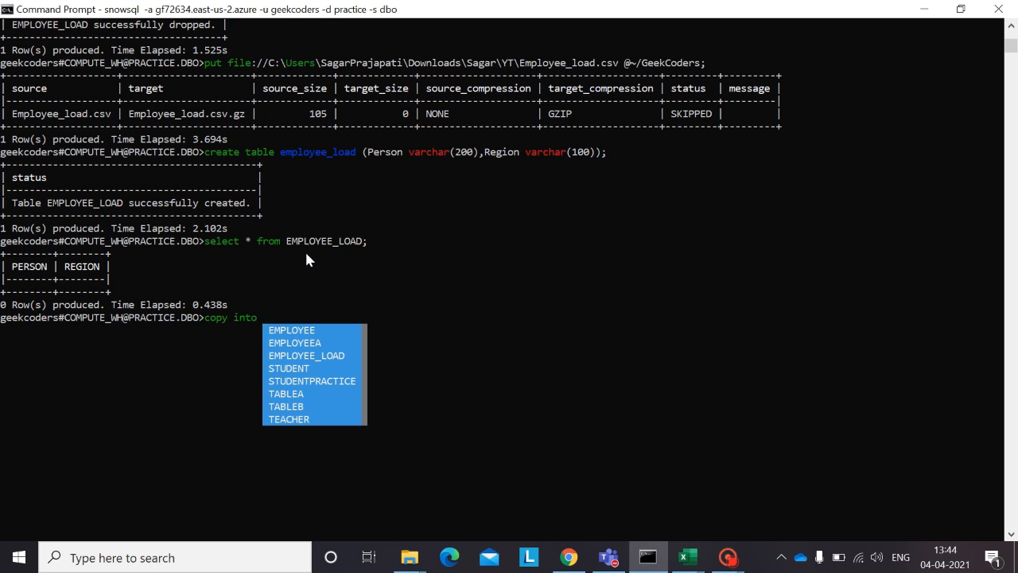
pyautogui.write('emp')
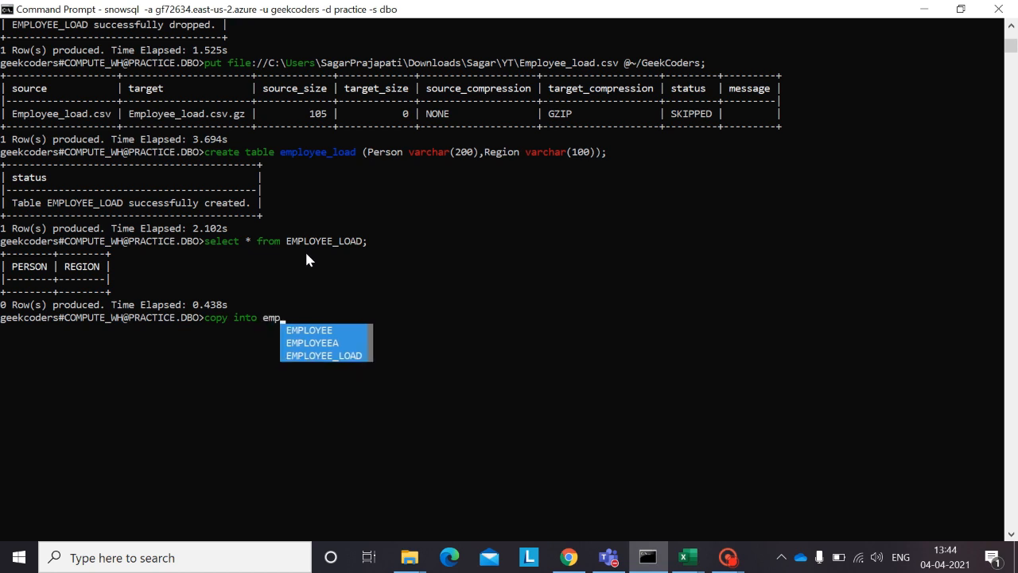
pyautogui.write('loyee')
pyautogui.press('Tab')
pyautogui.press('Tab')
pyautogui.press('Tab')
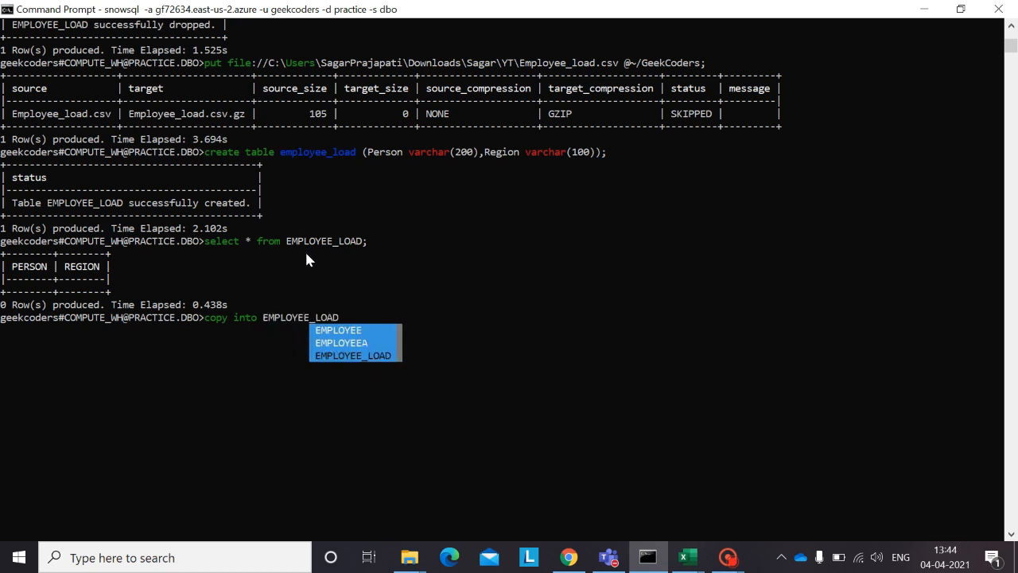
pyautogui.press('Return')
pyautogui.press('BackSpace')
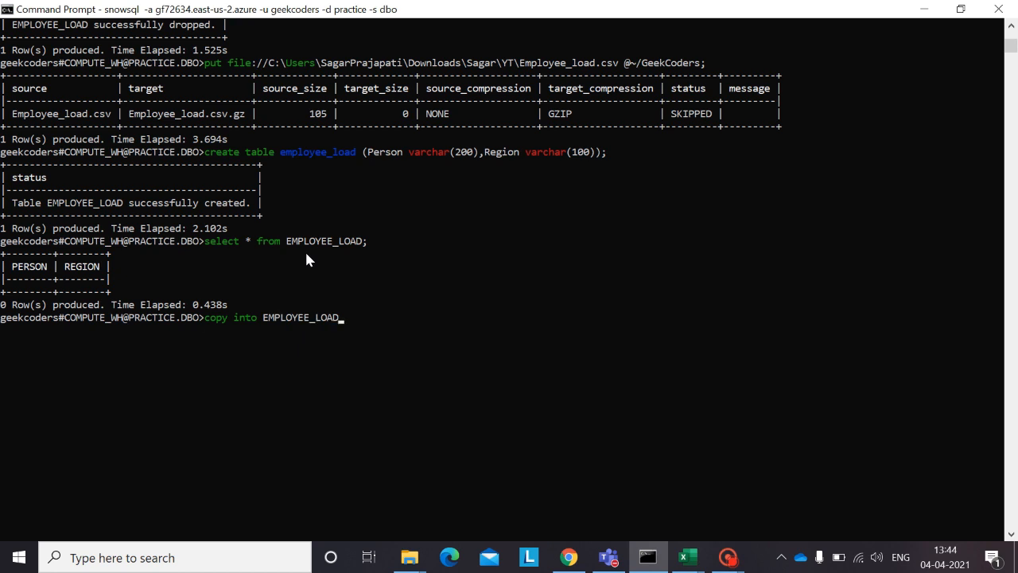
# Step: Add a from clause to the copy statement pointing to the user stage folder @~/GeekCoders/
pyautogui.write('from ')
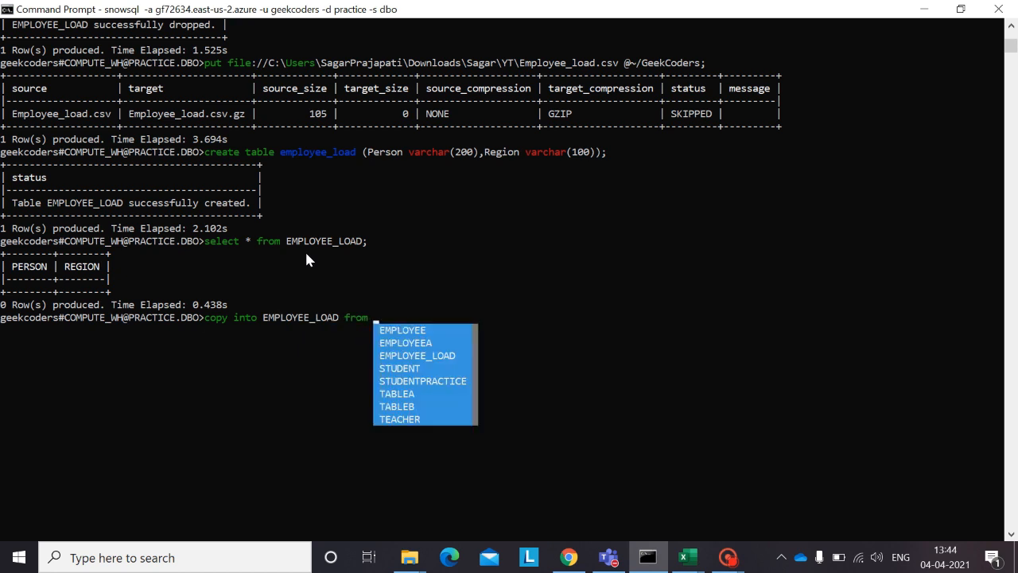
pyautogui.write('@')
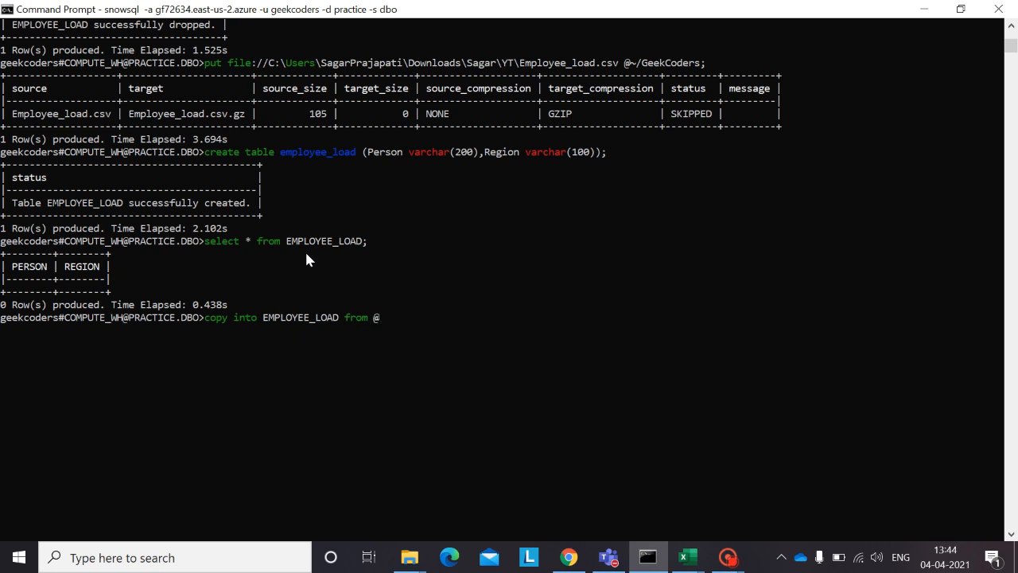
pyautogui.write('~/GeekCoders/Employee')
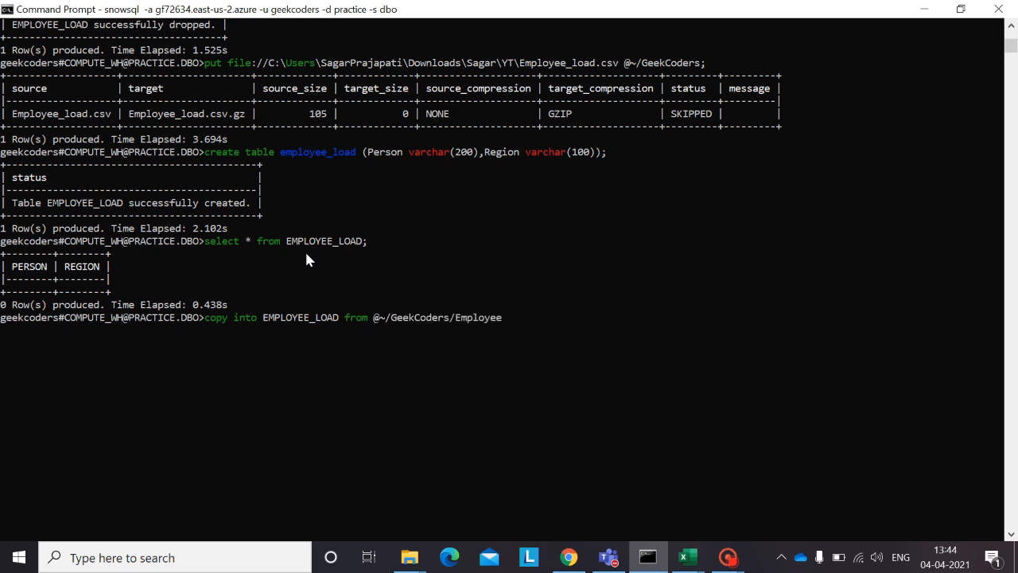
pyautogui.write('_load.csv.')
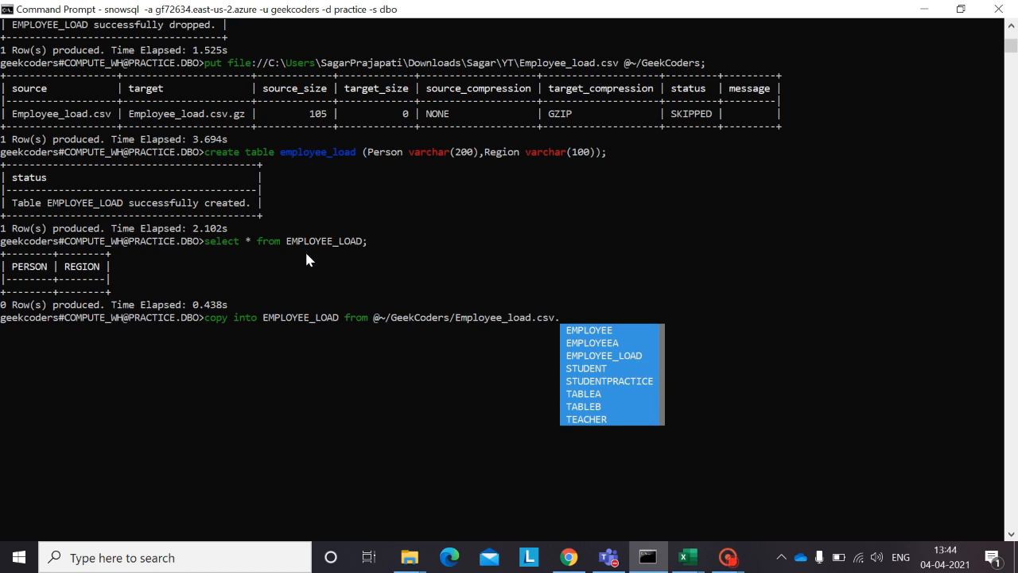
# Step: Complete the stage path with the file Employee_load.csv.gz and run the copy into statement
pyautogui.write('gz')
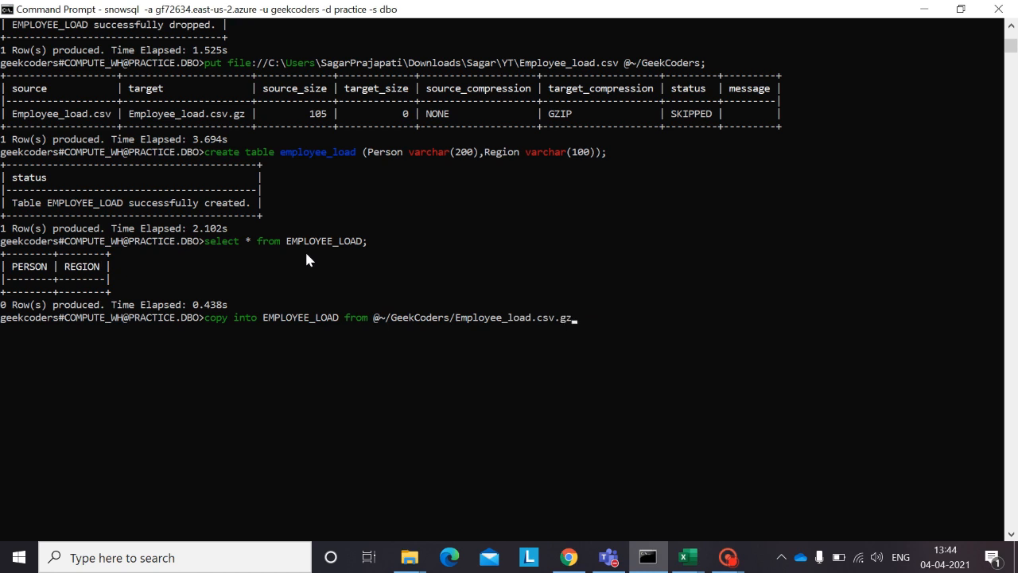
pyautogui.write(';')
pyautogui.press('Return')
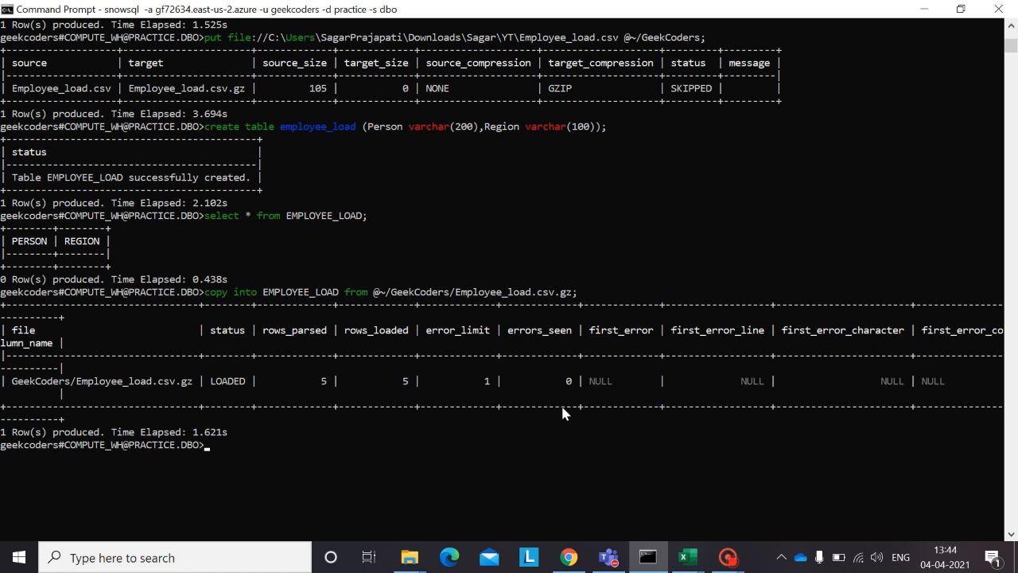
# Step: Query all rows with select * from EMPLOYEE_LOAD; and highlight the Person/Region header row among the returned data
pyautogui.write('select')
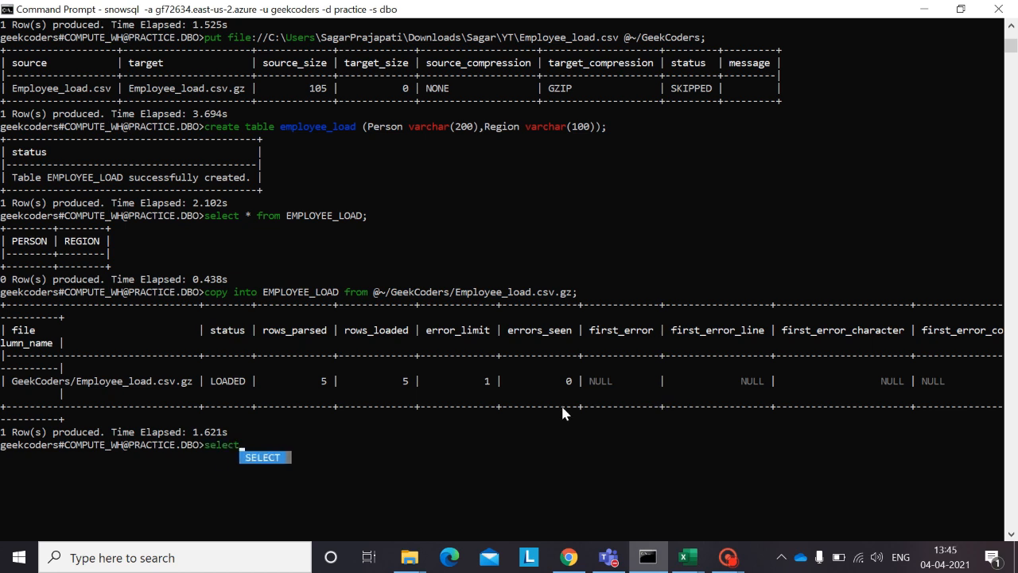
pyautogui.write(' * from')
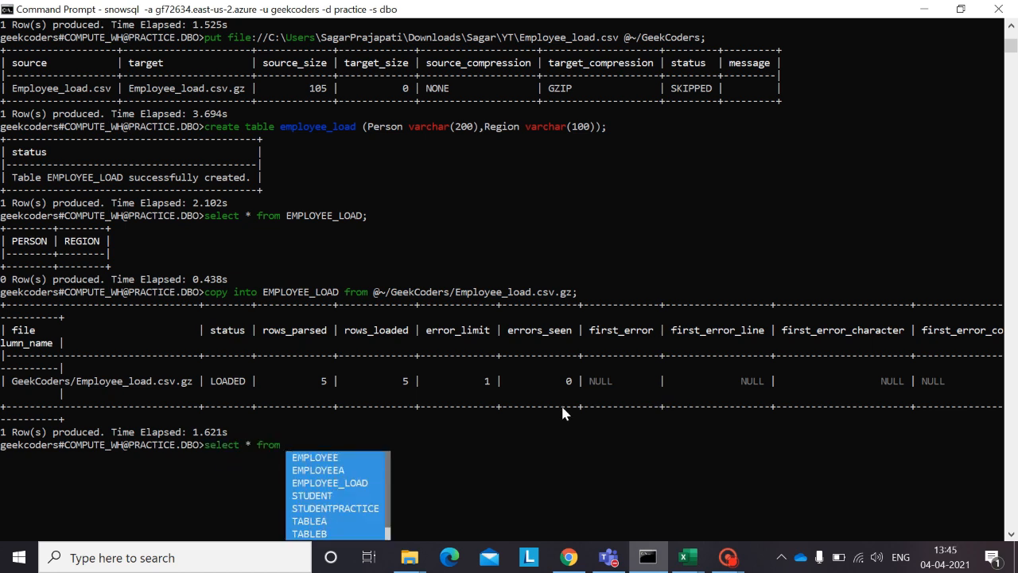
pyautogui.press('Down')
pyautogui.press('Down')
pyautogui.press('Down')
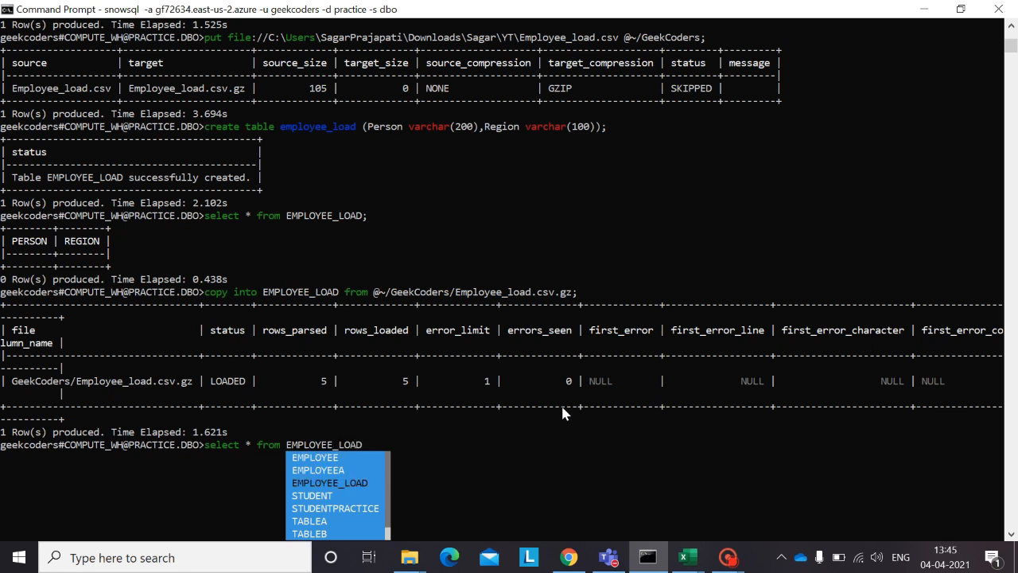
pyautogui.press('Return')
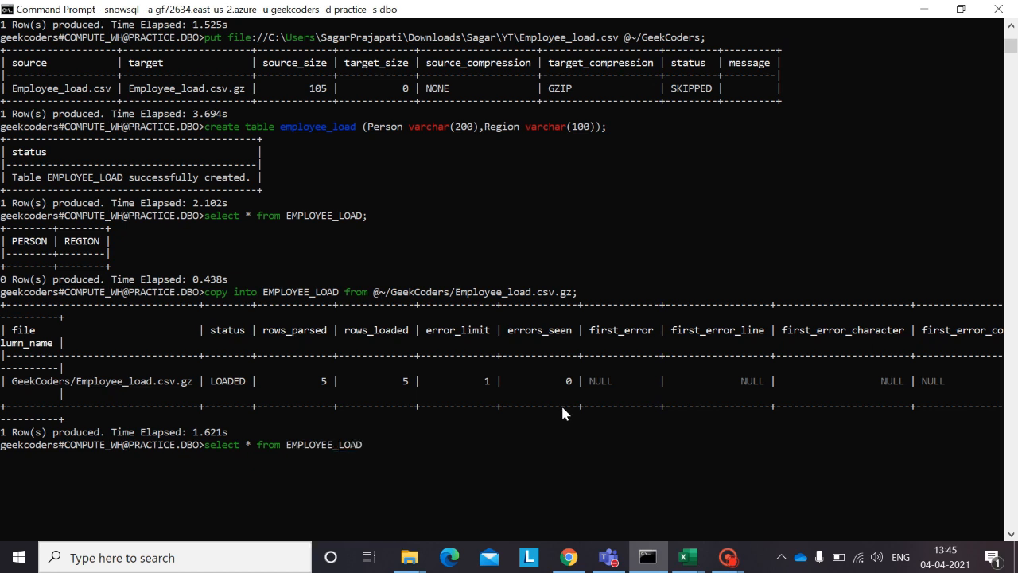
pyautogui.write(';')
pyautogui.press('Return')
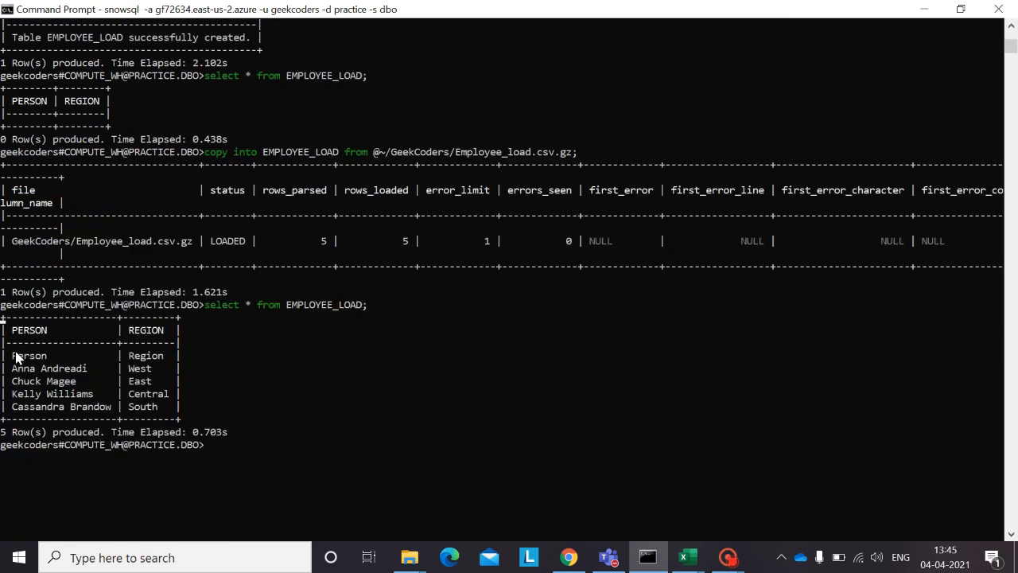
pyautogui.moveTo(11, 356); pyautogui.dragTo(163, 359)
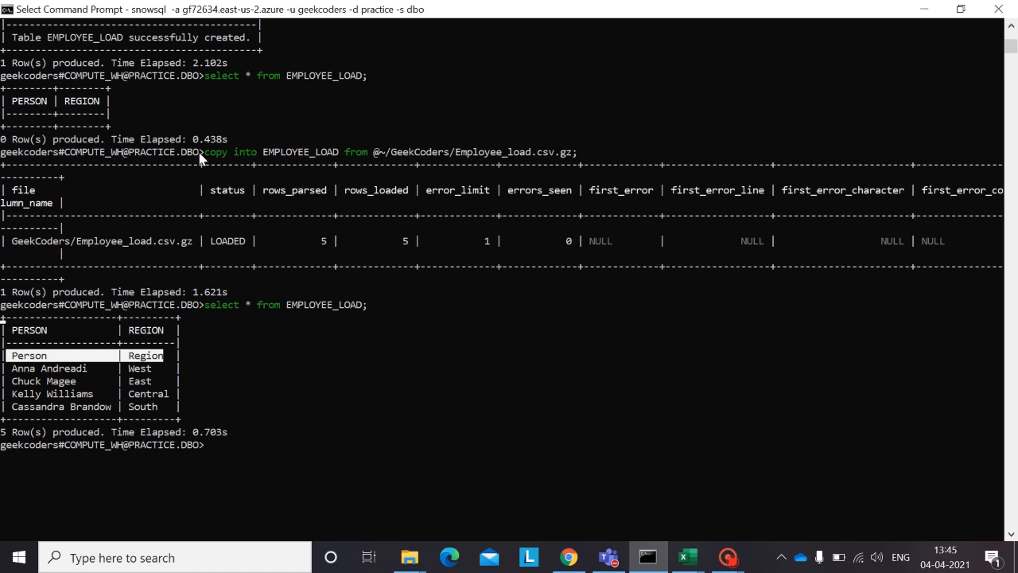
# Step: Switch to Chrome and search Google in a new tab for "how to avoid header while loading into tbale snowflake"
pyautogui.click(584, 561)
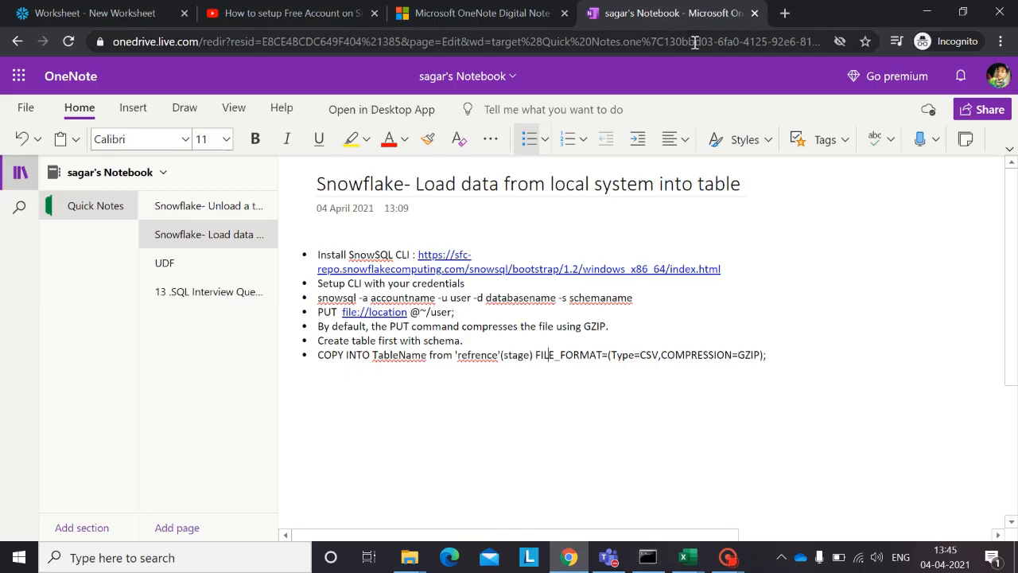
pyautogui.click(784, 13)
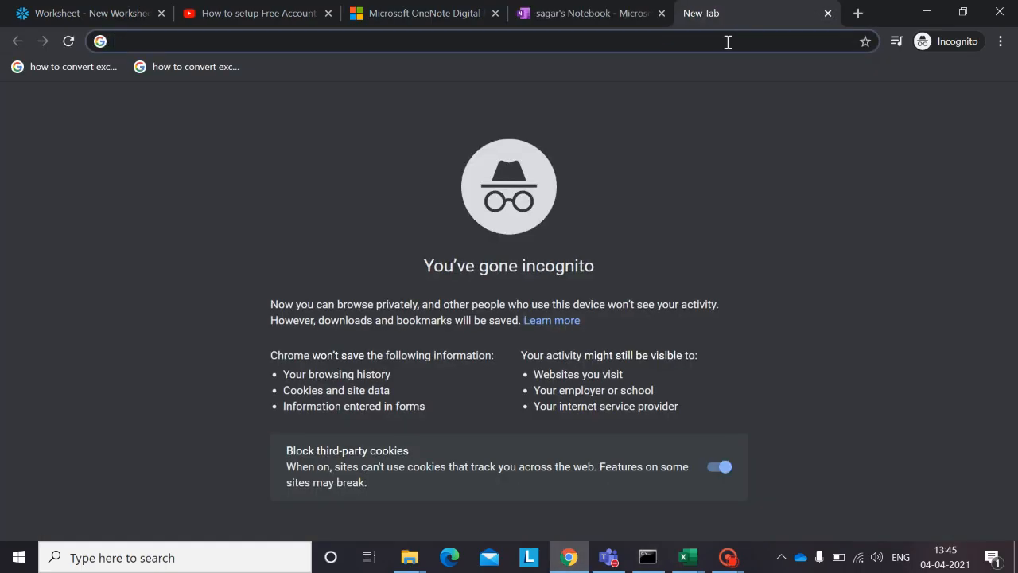
pyautogui.write('how to av')
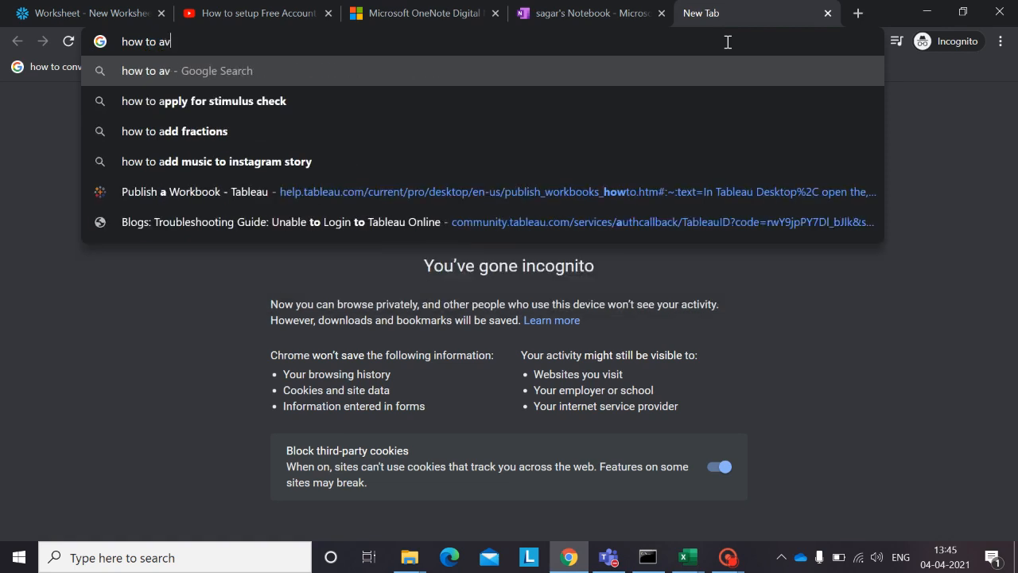
pyautogui.write('oid head')
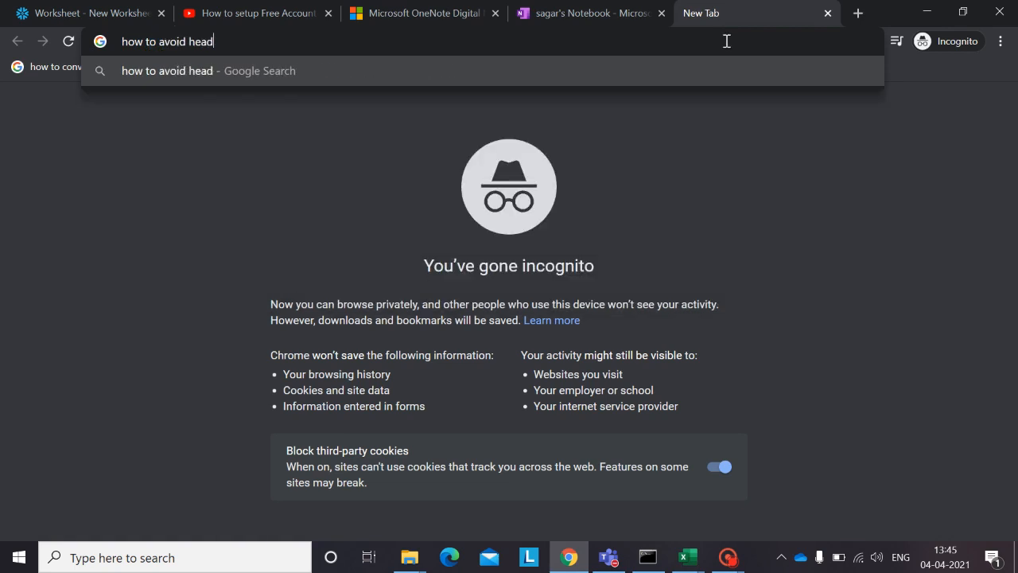
pyautogui.write('er while loadei')
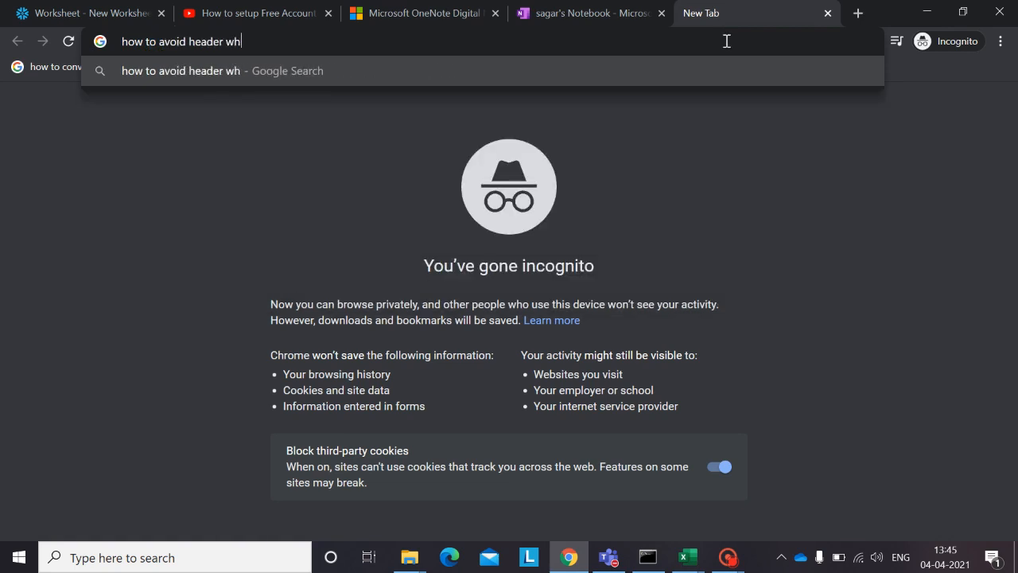
pyautogui.press('BackSpace')
pyautogui.press('BackSpace')
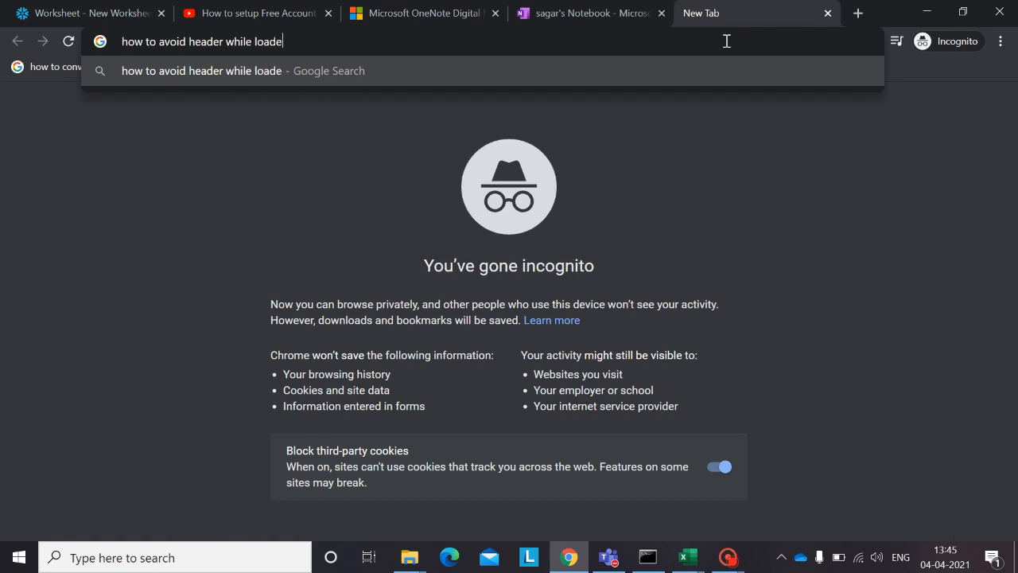
pyautogui.write('ing into tbale ')
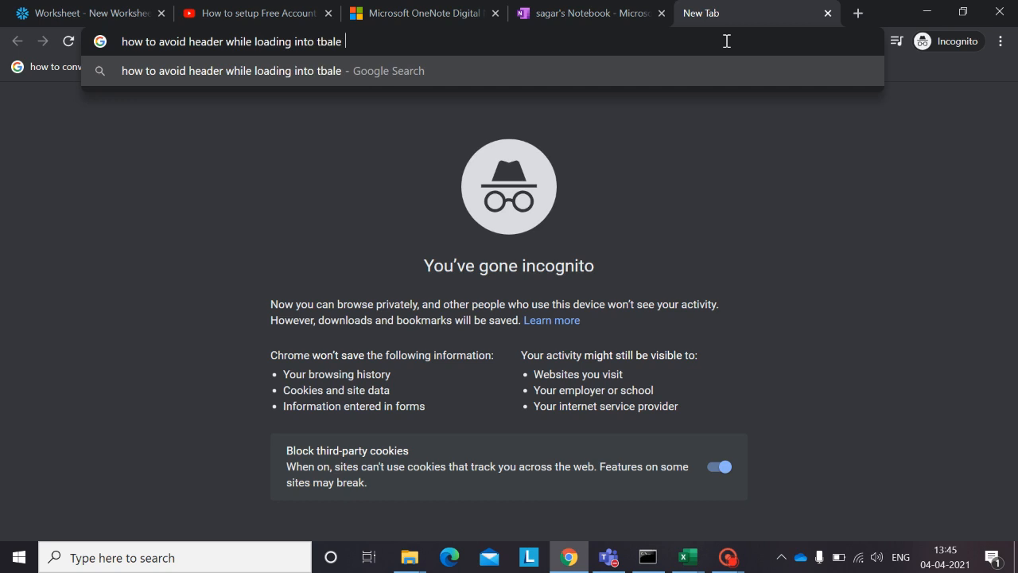
pyautogui.write('snow')
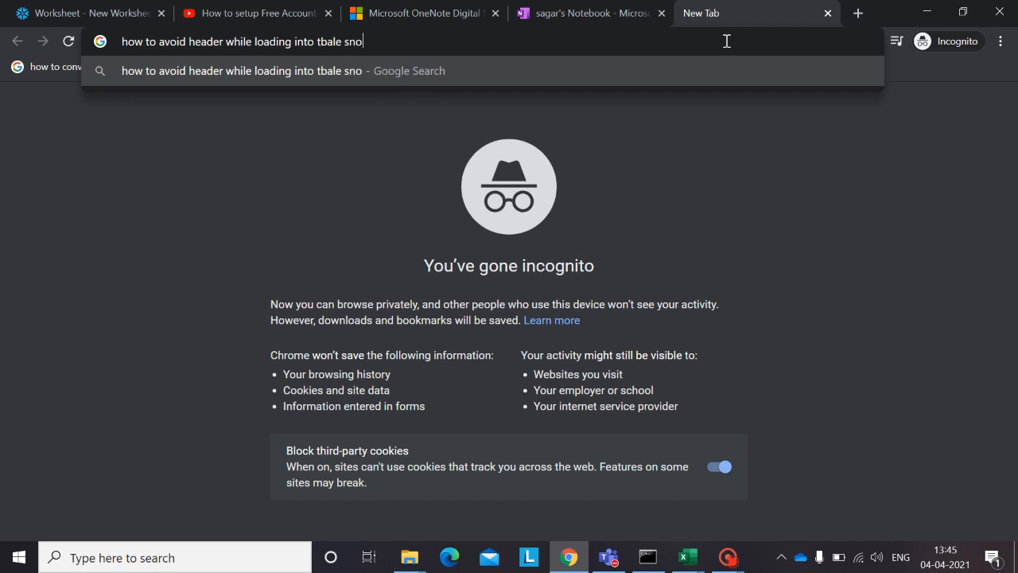
pyautogui.write('flake')
pyautogui.press('Return')
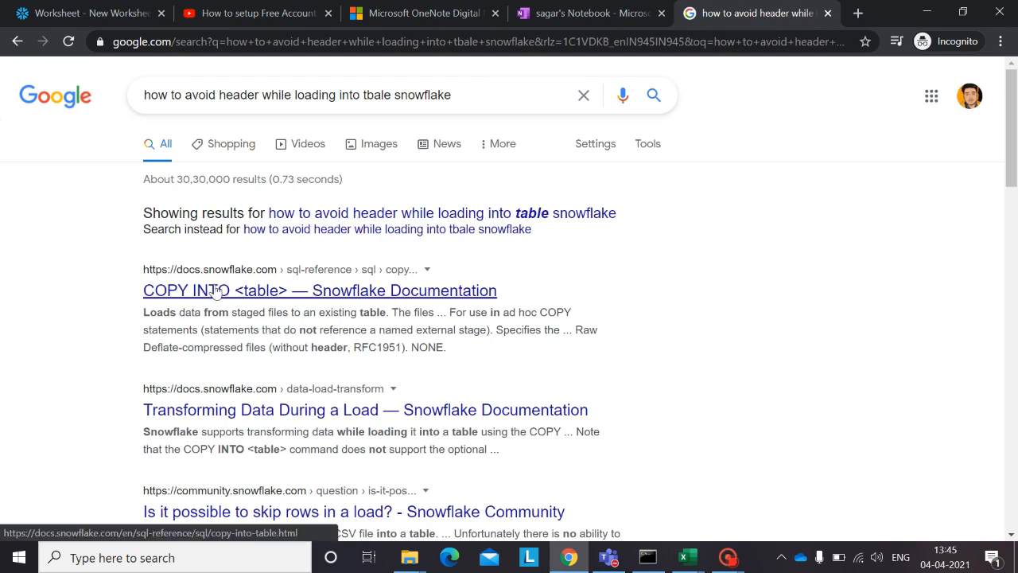
# Step: Open the Snowflake documentation result for COPY INTO <table> and read through its syntax and parameter sections
pyautogui.click(216, 291)
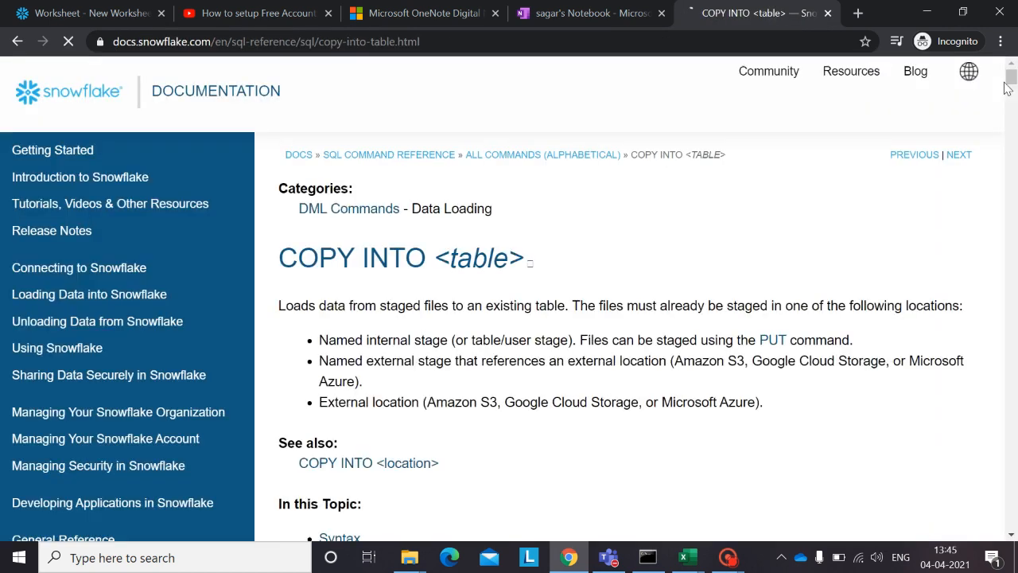
pyautogui.moveTo(1011, 76); pyautogui.dragTo(1013, 90)
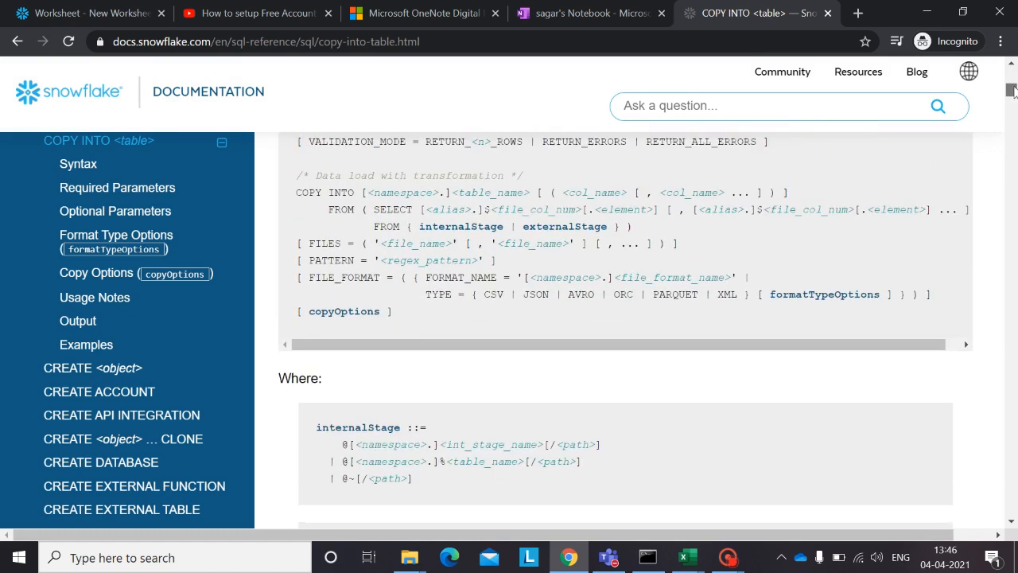
pyautogui.moveTo(1013, 90); pyautogui.dragTo(1013, 88)
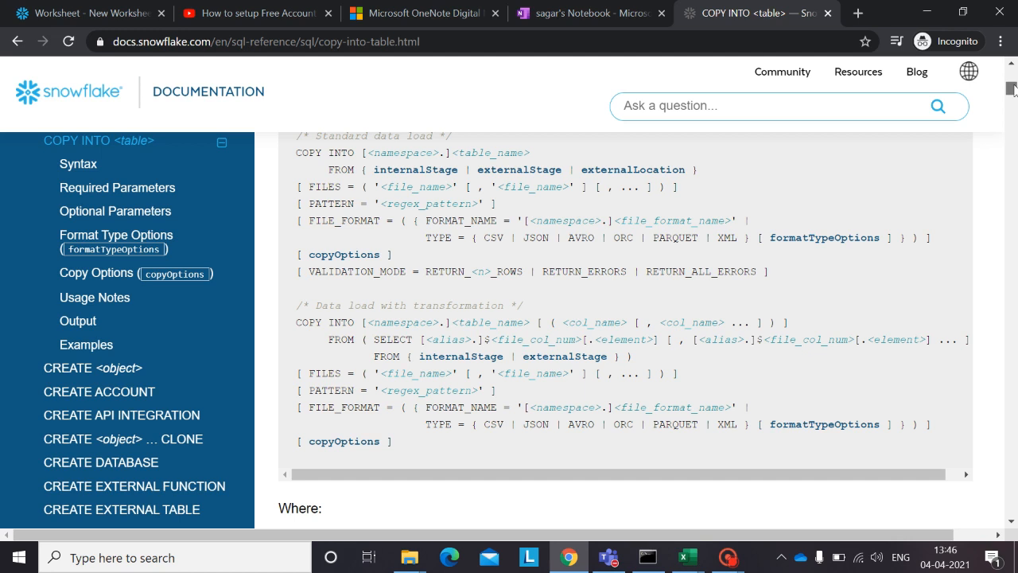
pyautogui.moveTo(1013, 89); pyautogui.dragTo(1013, 90)
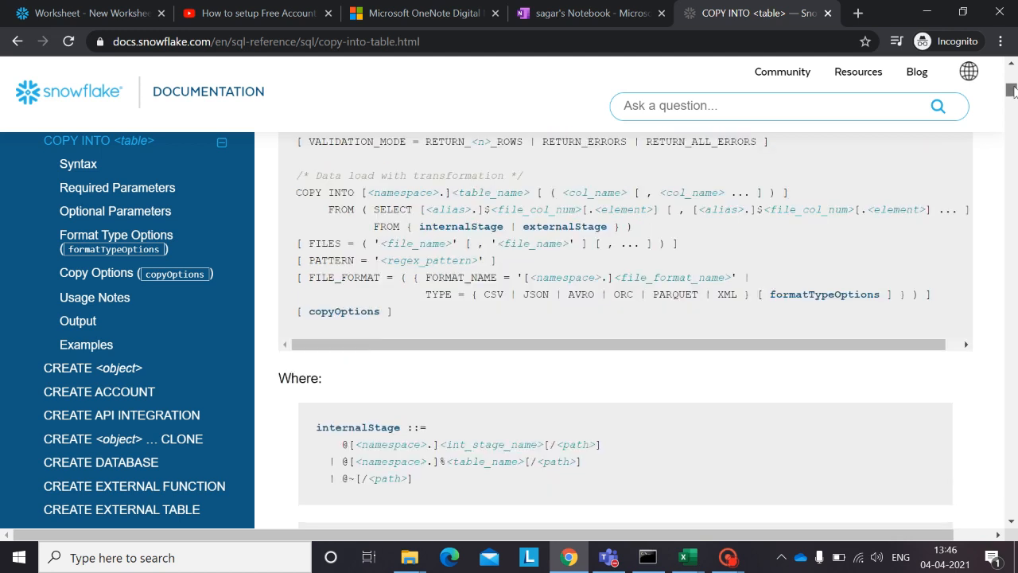
pyautogui.moveTo(1013, 91); pyautogui.dragTo(1013, 94)
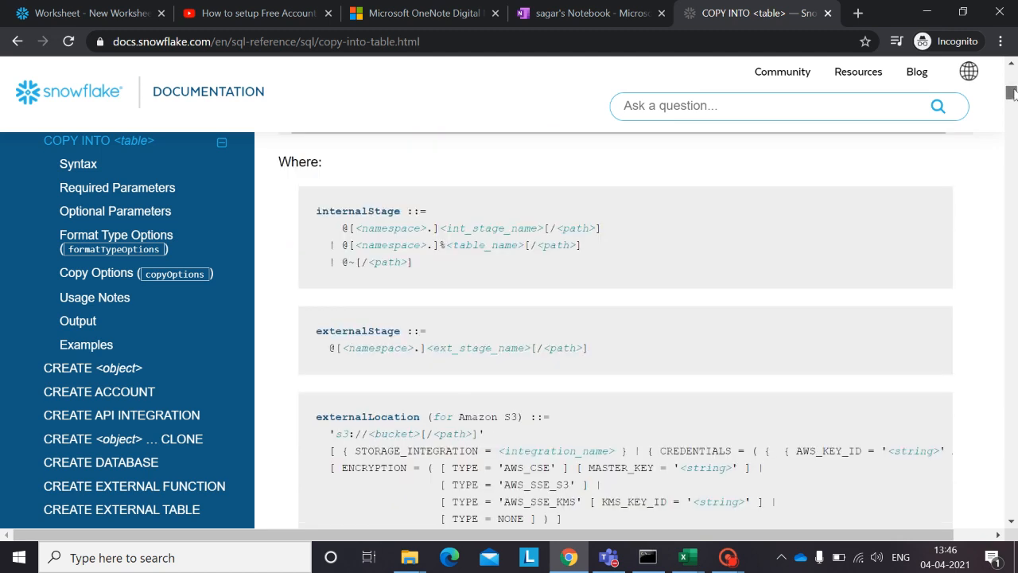
pyautogui.moveTo(1013, 94); pyautogui.dragTo(1013, 116)
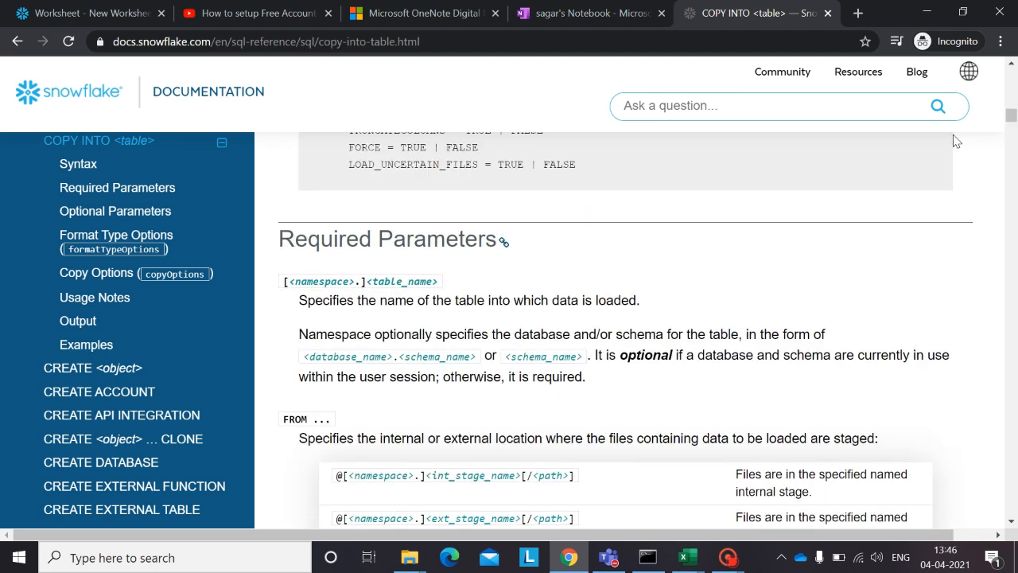
# Step: Find "header" on the documentation page, copy the SKIP_HEADER = <integer> option and switch back to the SnowSQL Command Prompt
pyautogui.hotkey('ctrl', 'f')
pyautogui.write('header')
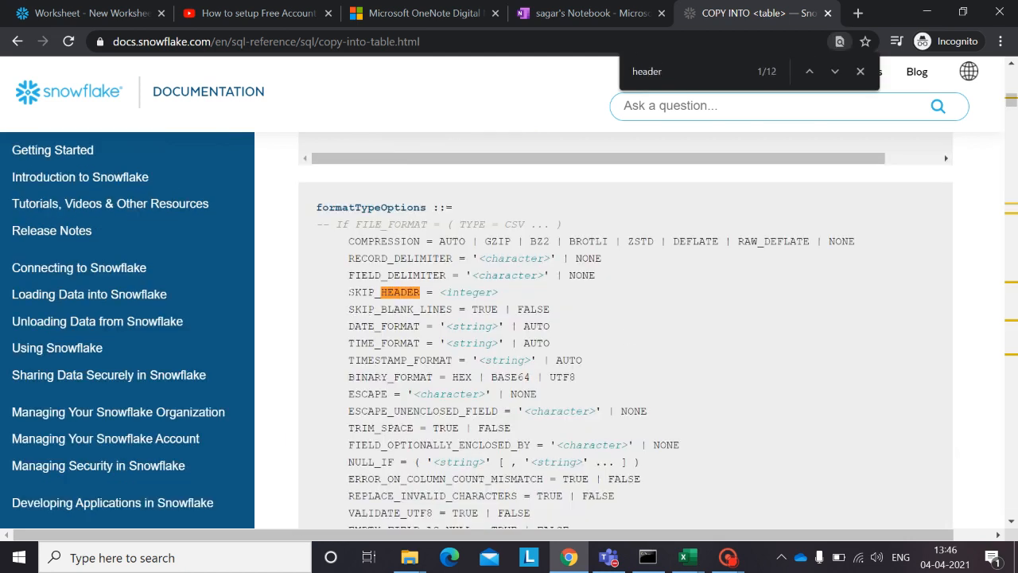
pyautogui.moveTo(348, 292); pyautogui.dragTo(505, 292)
pyautogui.hotkey('ctrl', 'c')
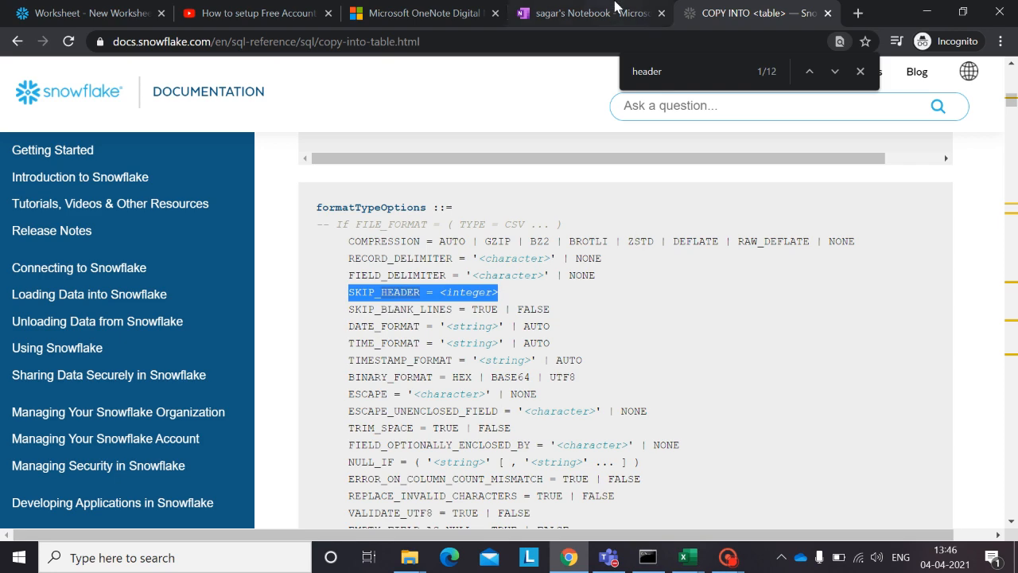
pyautogui.click(648, 557)
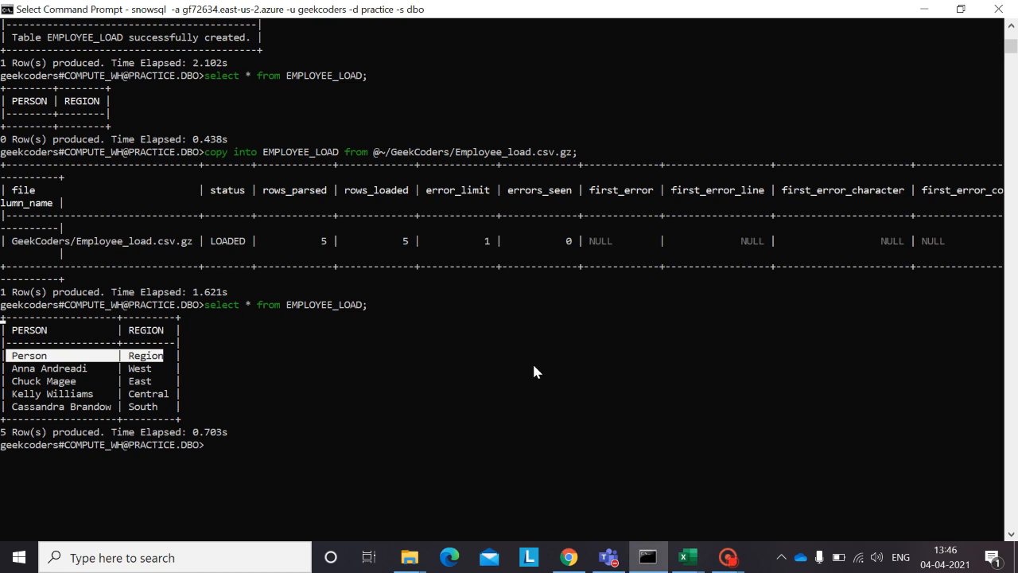
pyautogui.write('de')
pyautogui.press('BackSpace')
pyautogui.press('BackSpace')
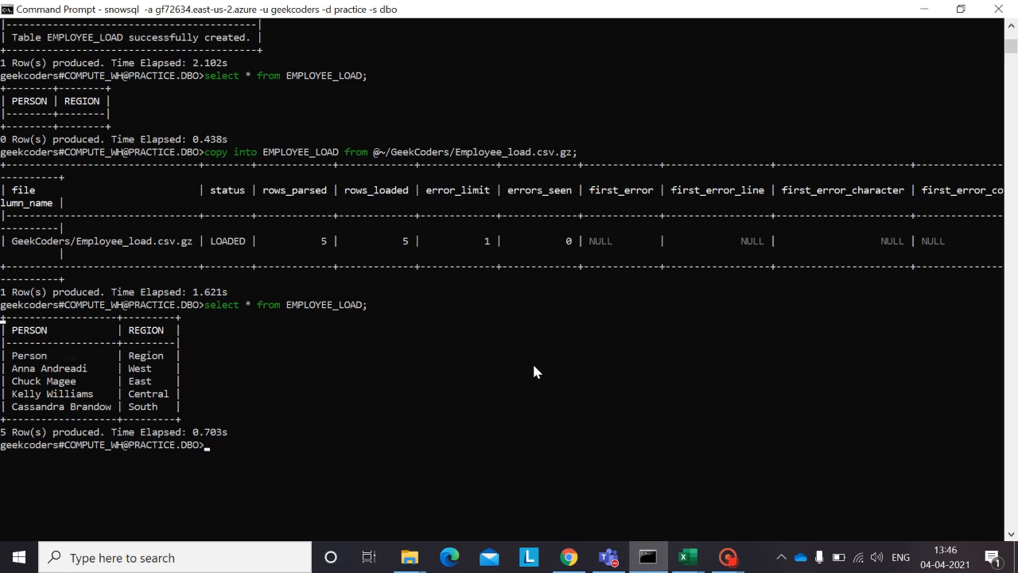
pyautogui.write('drop table')
pyautogui.press('BackSpace')
pyautogui.press('BackSpace')
pyautogui.press('BackSpace')
pyautogui.press('BackSpace')
pyautogui.press('BackSpace')
pyautogui.press('BackSpace')
pyautogui.press('BackSpace')
pyautogui.press('BackSpace')
pyautogui.press('BackSpace')
pyautogui.press('BackSpace')
# Step: Empty the loaded table by running truncate table EMPLOYEE_LOAD;
pyautogui.write('truncate ')
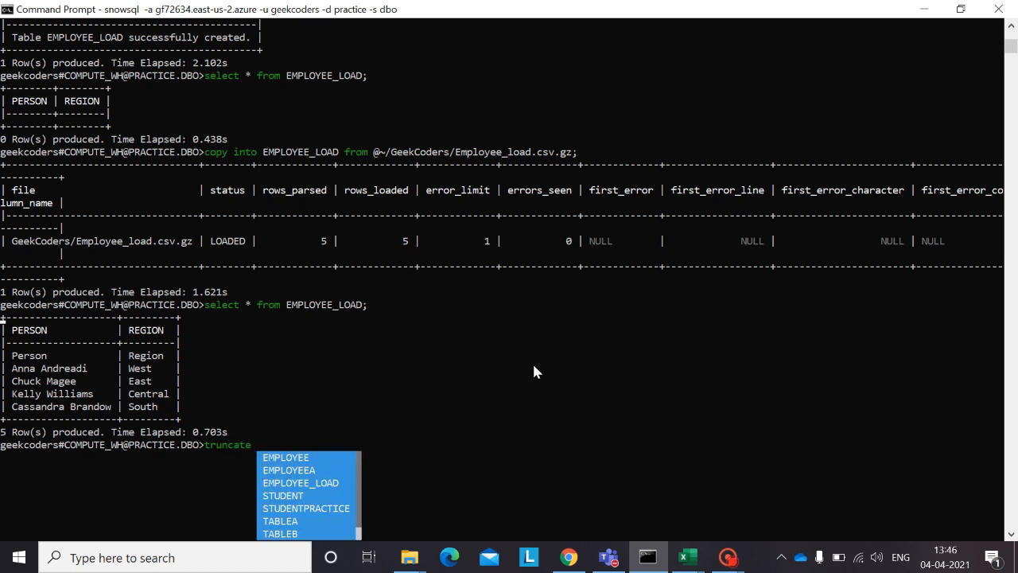
pyautogui.write('table ')
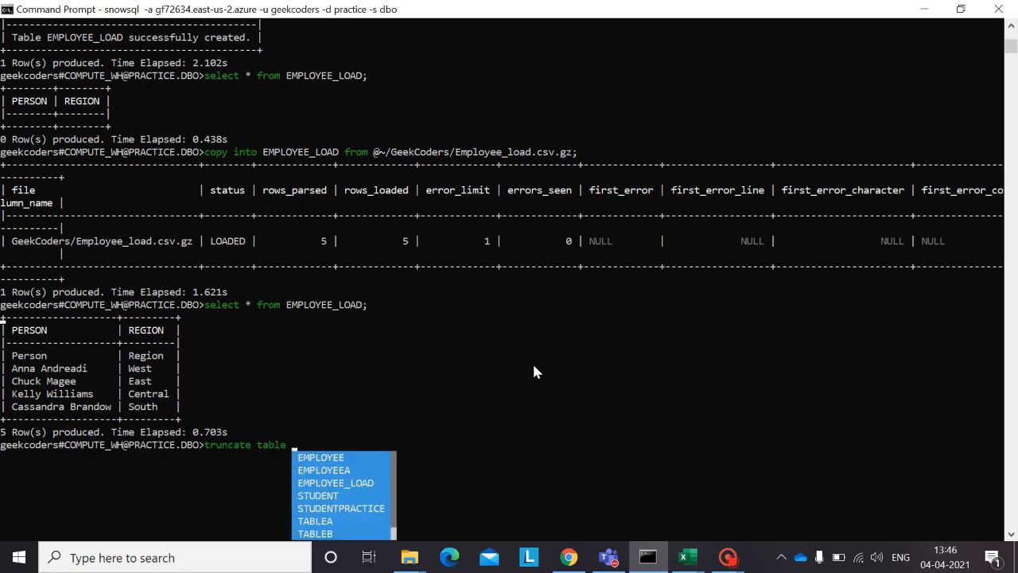
pyautogui.write('em')
pyautogui.press('Down')
pyautogui.press('Down')
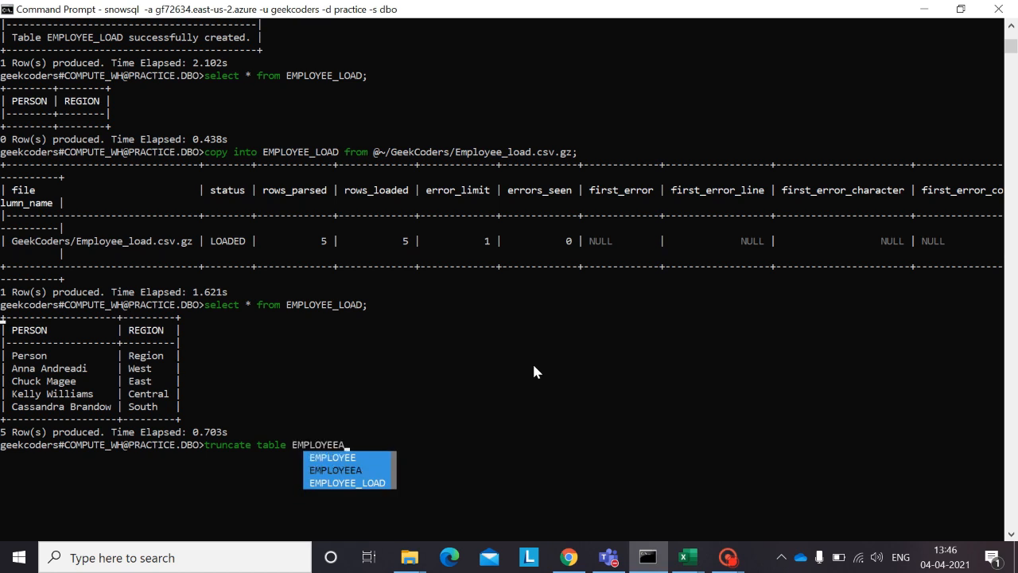
pyautogui.press('Down')
pyautogui.press('Return')
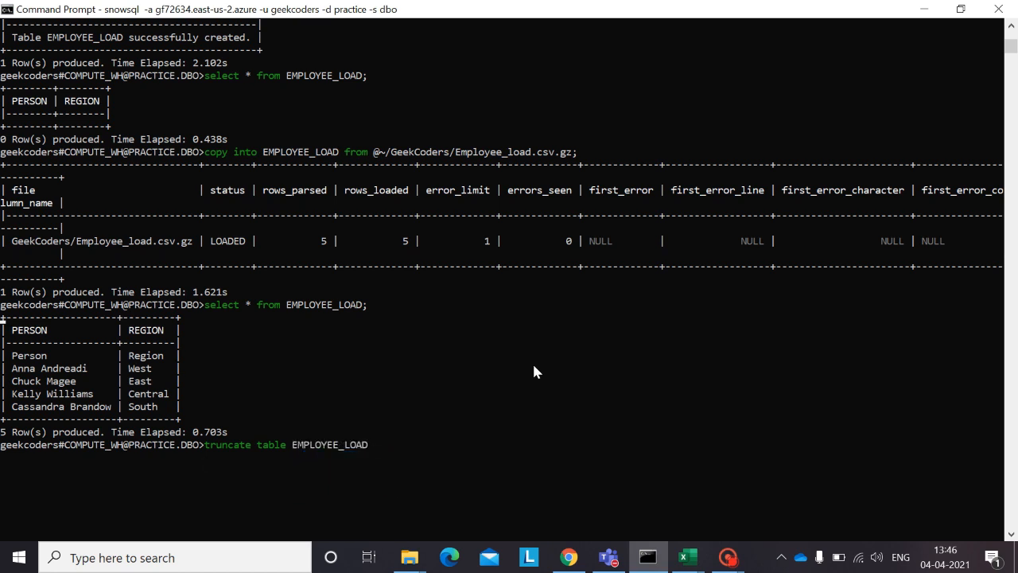
pyautogui.write(';')
pyautogui.press('Return')
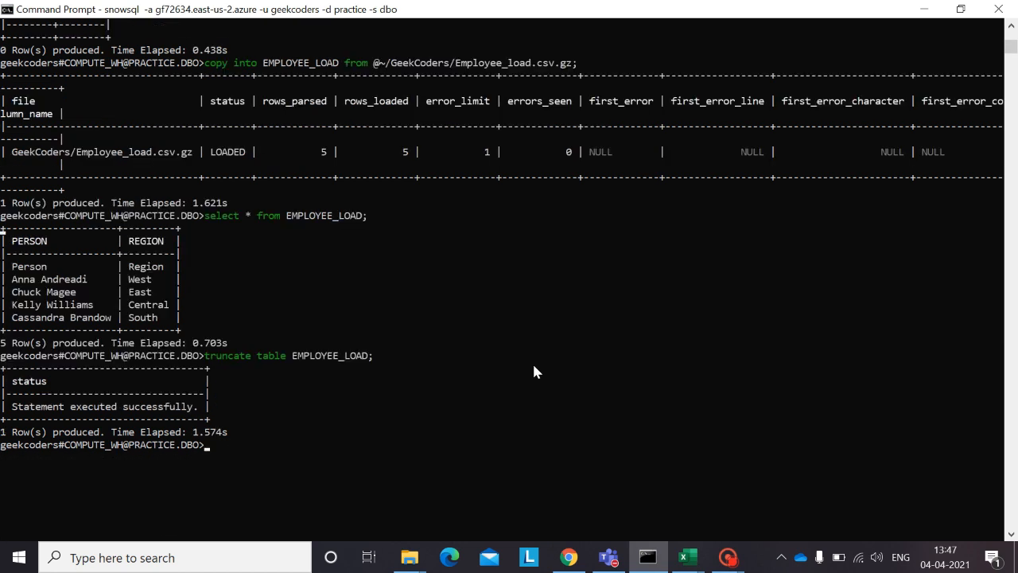
# Step: Try to rerun the earlier copy into EMPLOYEE_LOAD statement with SKIP_HEADER = 1 added after the Employee_load.csv.gz stage path
pyautogui.press('Up')
pyautogui.press('Up')
pyautogui.press('Up')
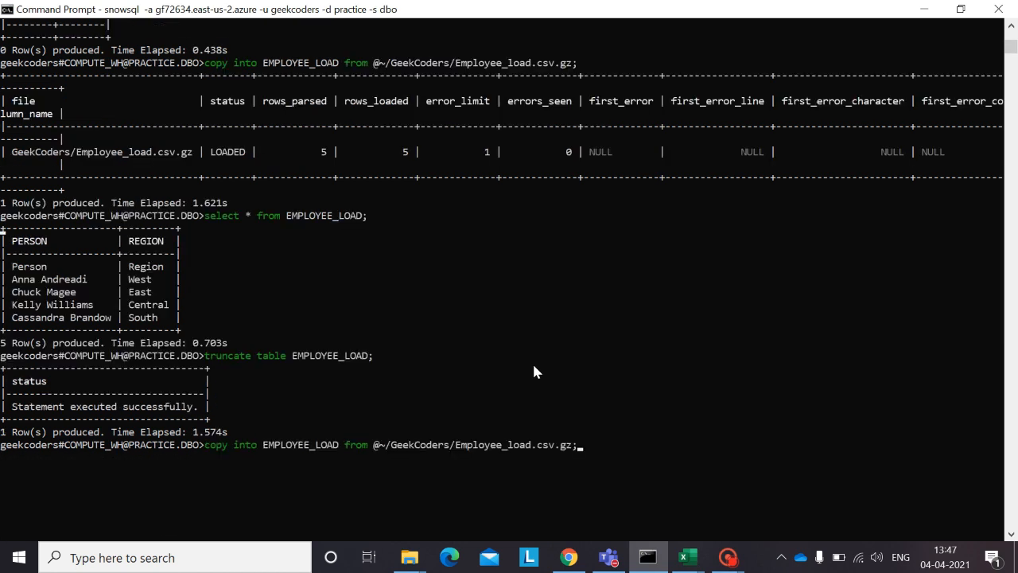
pyautogui.press('Left')
pyautogui.hotkey('ctrl', 'v')
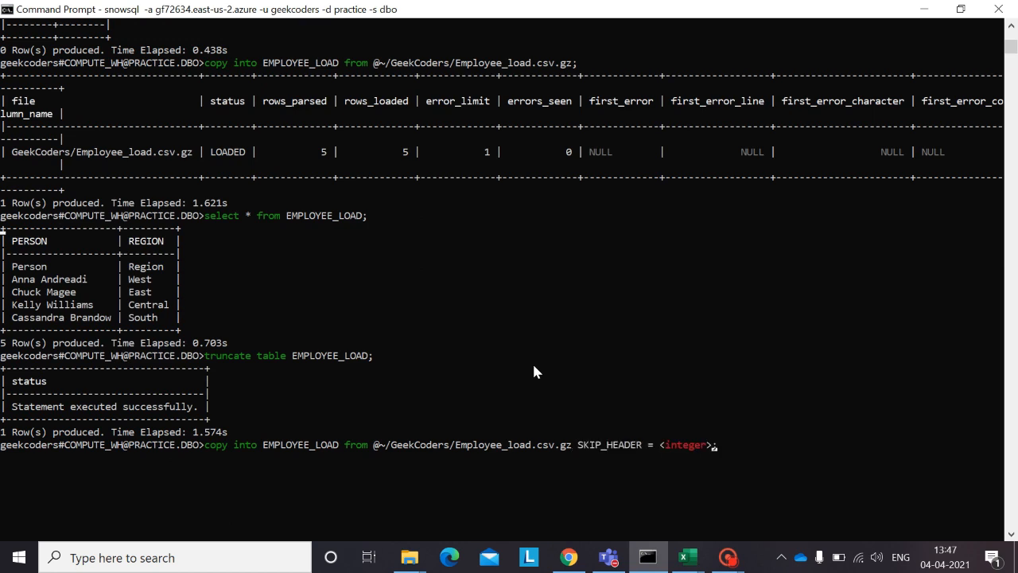
pyautogui.press('BackSpace')
pyautogui.press('BackSpace')
pyautogui.press('BackSpace')
pyautogui.press('BackSpace')
pyautogui.press('BackSpace')
pyautogui.press('BackSpace')
pyautogui.press('BackSpace')
pyautogui.press('BackSpace')
pyautogui.press('BackSpace')
pyautogui.write('1')
pyautogui.press('Return')
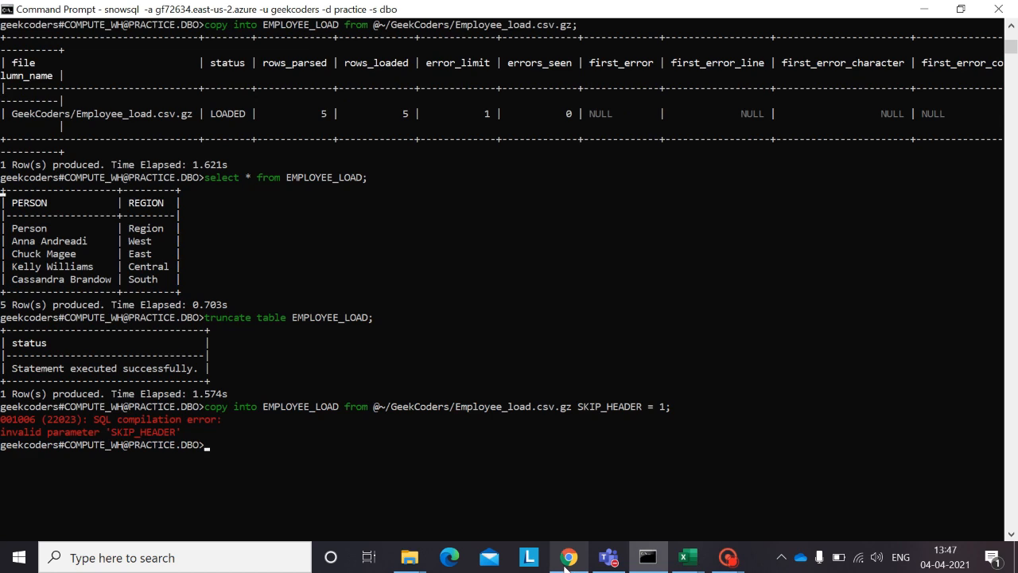
# Step: Switch to the Chrome documentation page and read the COPY INTO format type options, copy options and required parameters for SKIP_HEADER usage
pyautogui.moveTo(566, 566)
pyautogui.click(590, 521)
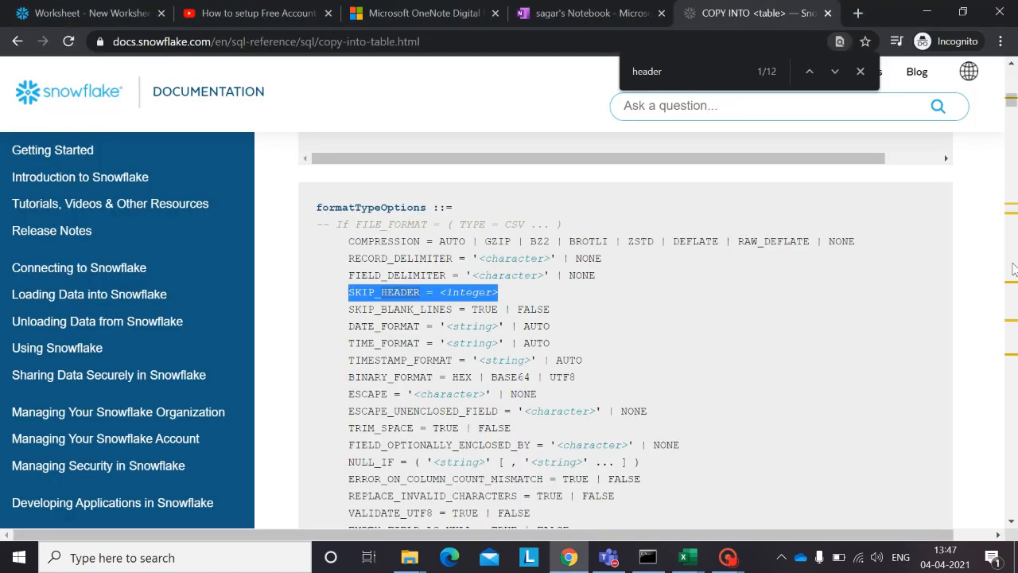
pyautogui.scroll(-3, 852, 291)
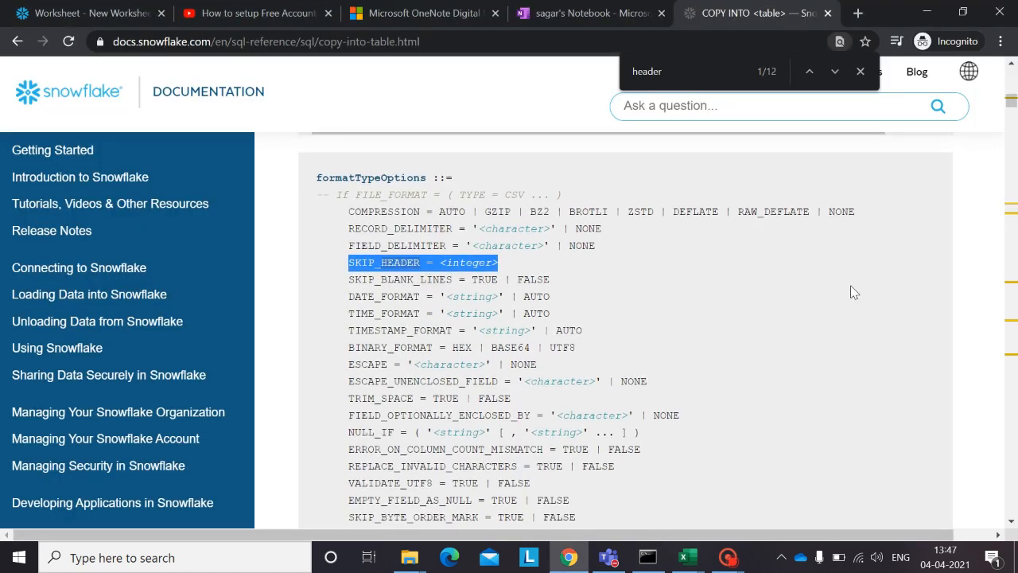
pyautogui.scroll(-2, 852, 292)
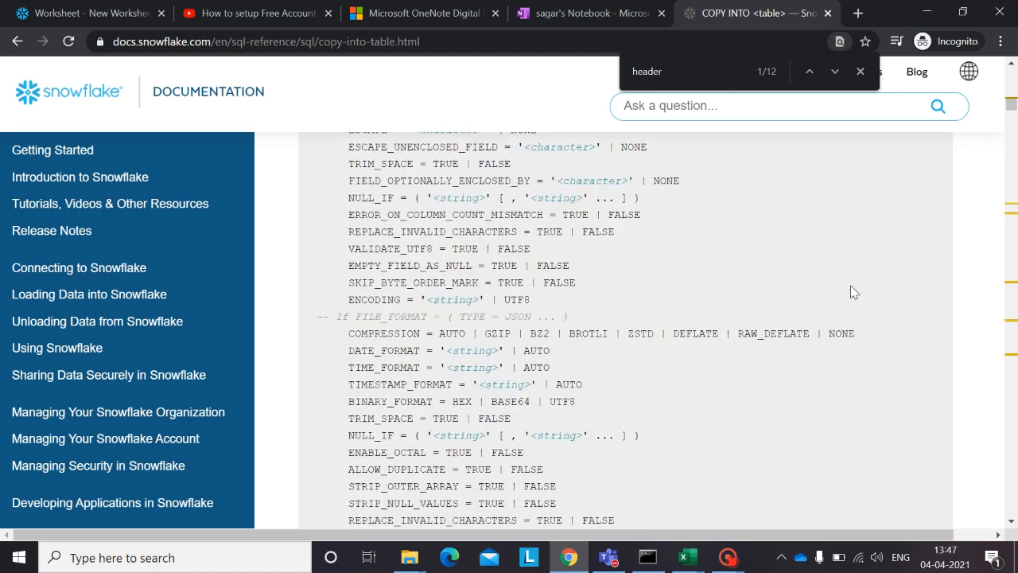
pyautogui.scroll(-1, 851, 290)
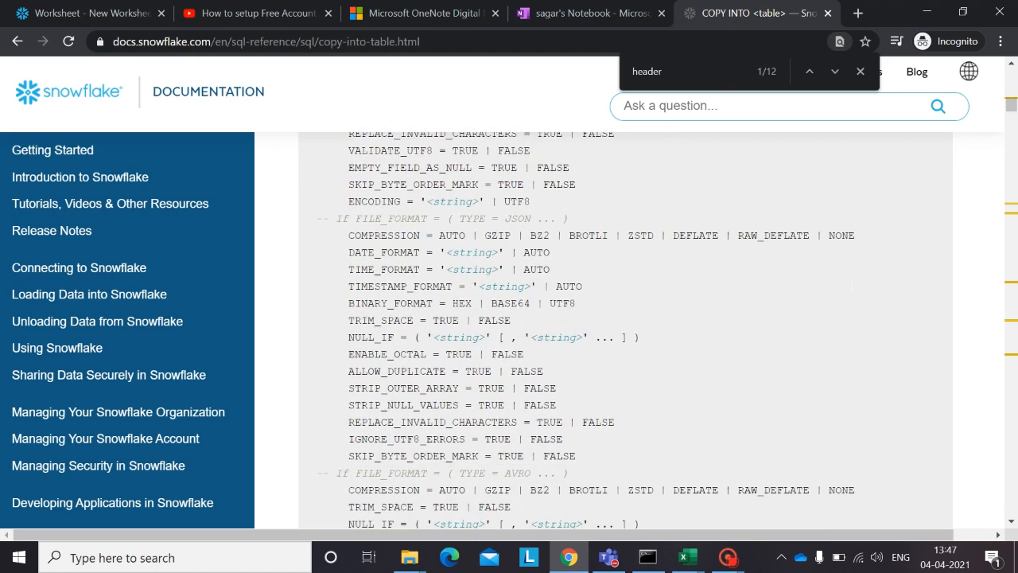
pyautogui.scroll(-2, 851, 291)
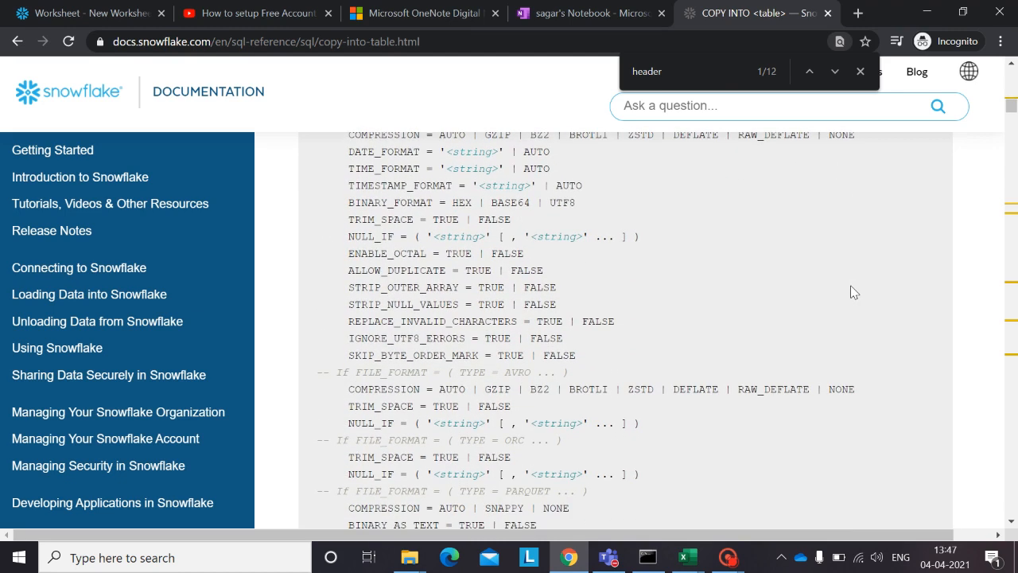
pyautogui.scroll(1, 852, 292)
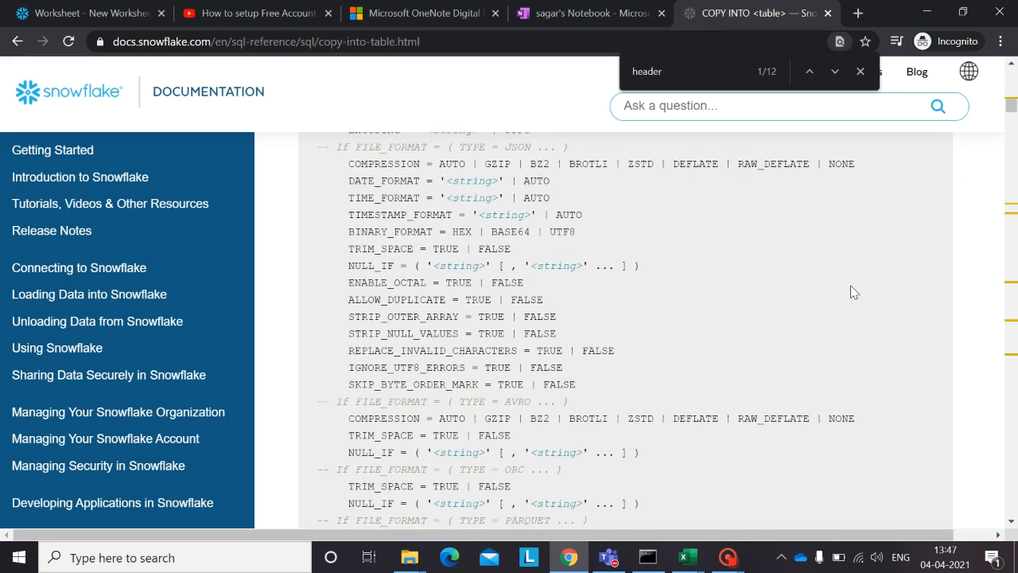
pyautogui.scroll(-3, 852, 291)
pyautogui.scroll(5, 852, 291)
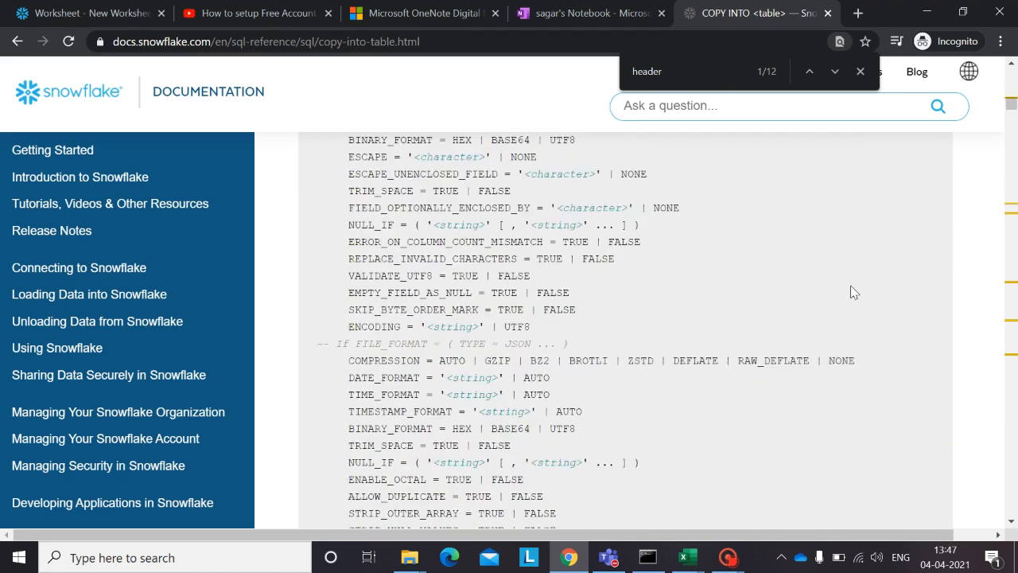
pyautogui.scroll(-4, 852, 292)
pyautogui.scroll(-5, 852, 292)
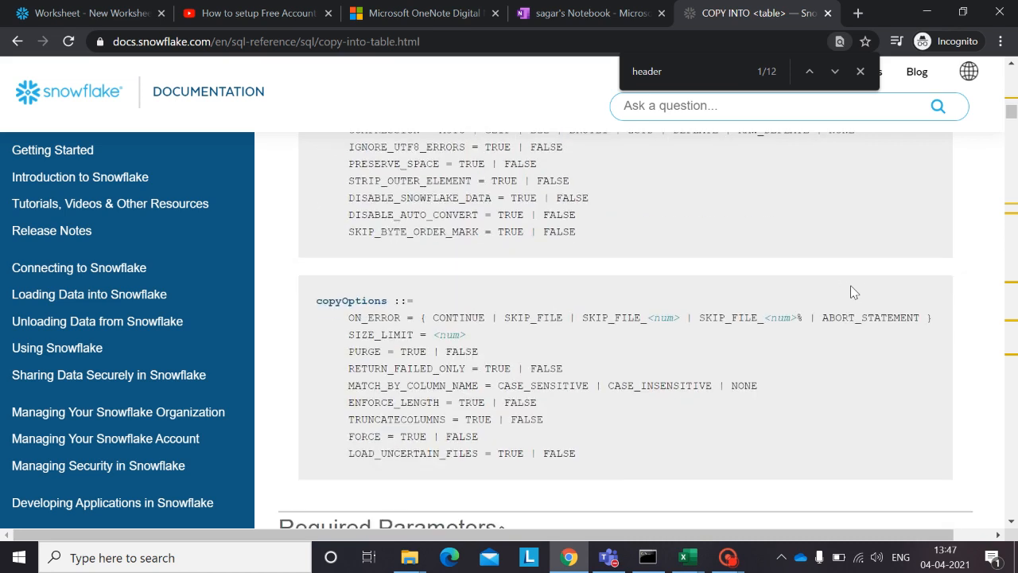
pyautogui.scroll(-3, 852, 291)
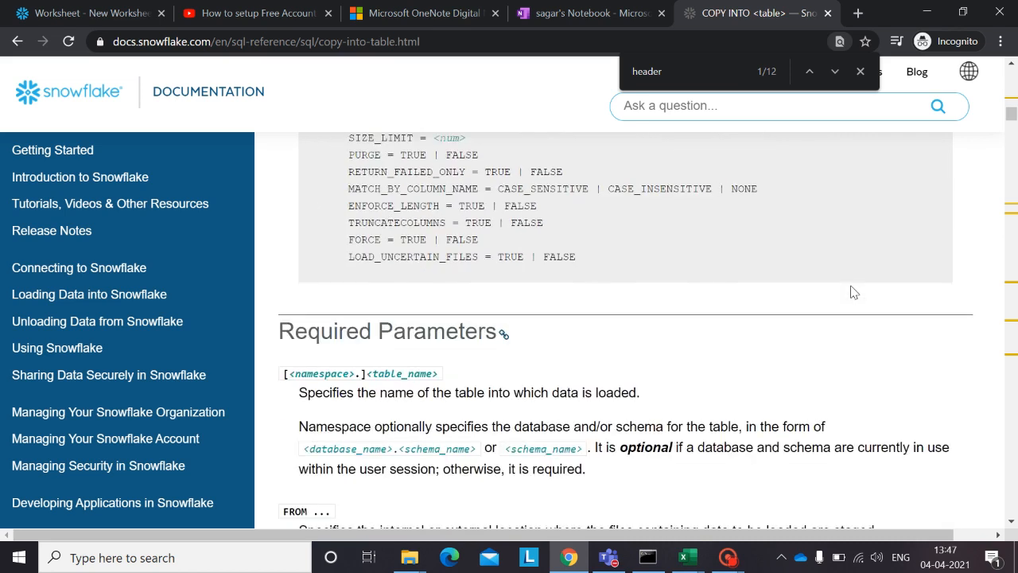
pyautogui.scroll(-6, 851, 292)
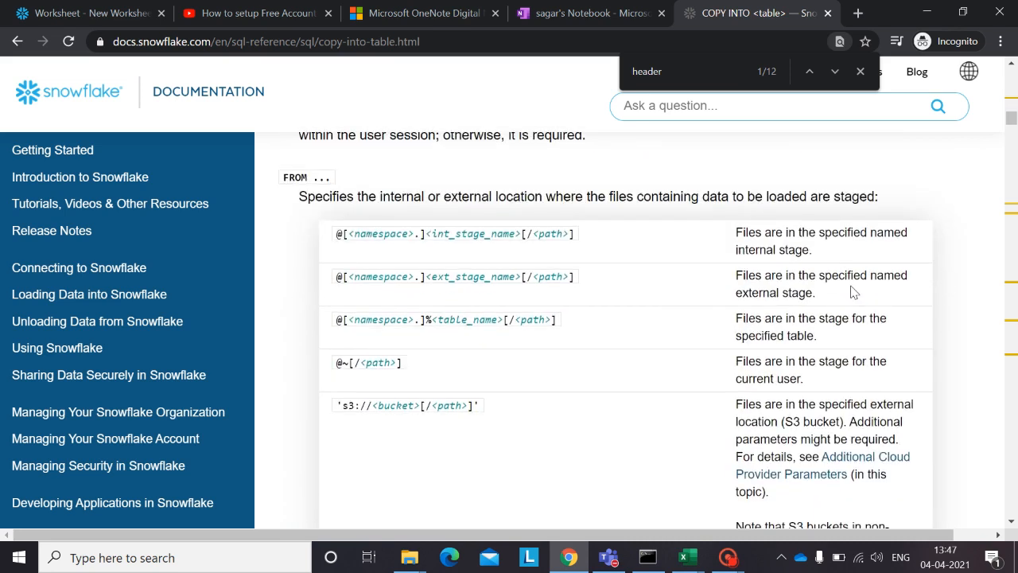
pyautogui.scroll(-8, 851, 291)
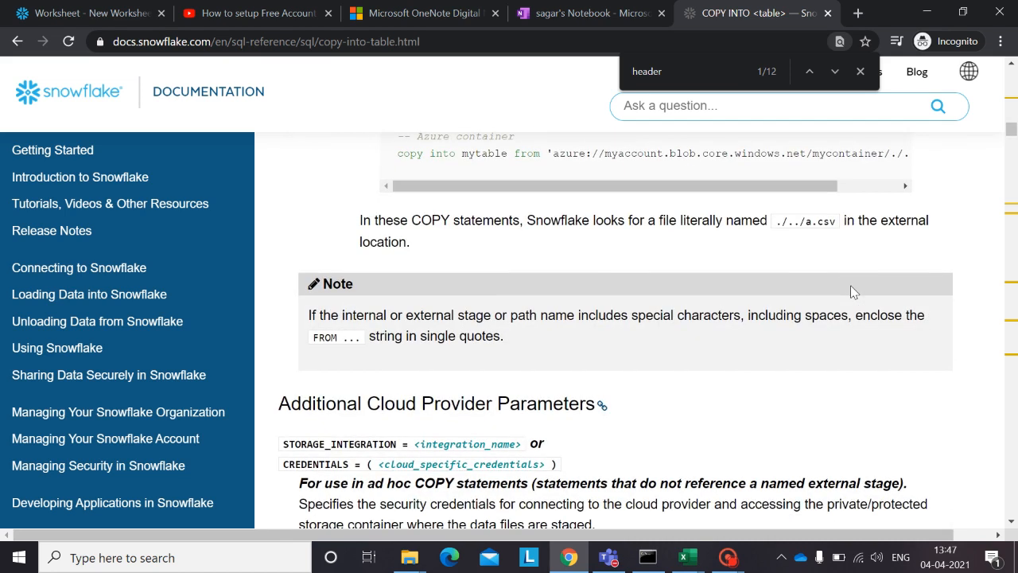
pyautogui.scroll(-1, 851, 291)
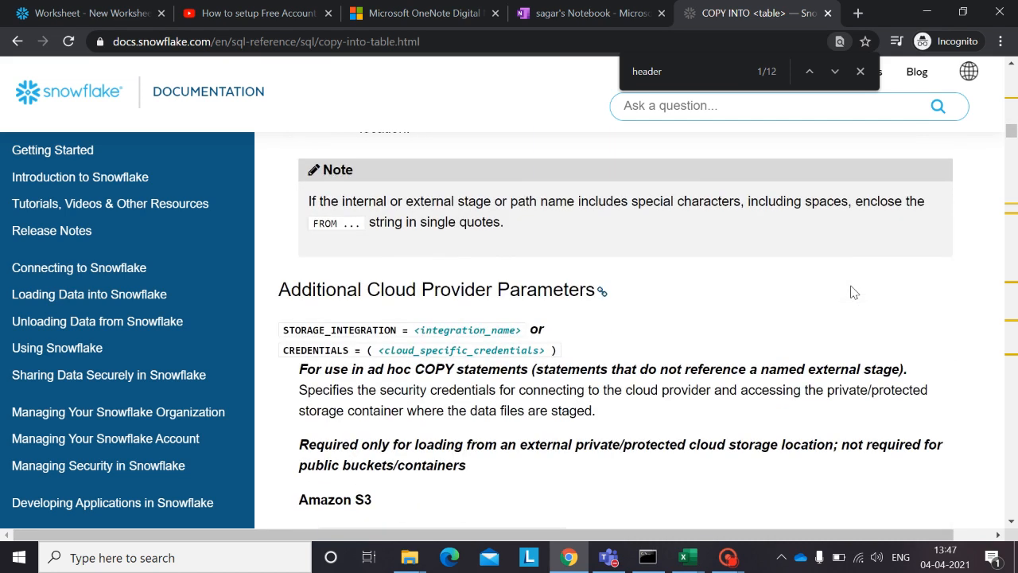
pyautogui.scroll(-3, 852, 290)
# Step: Return to the CSV formatTypeOptions block and examine the integer placeholder of SKIP_HEADER
pyautogui.scroll(10, 851, 289)
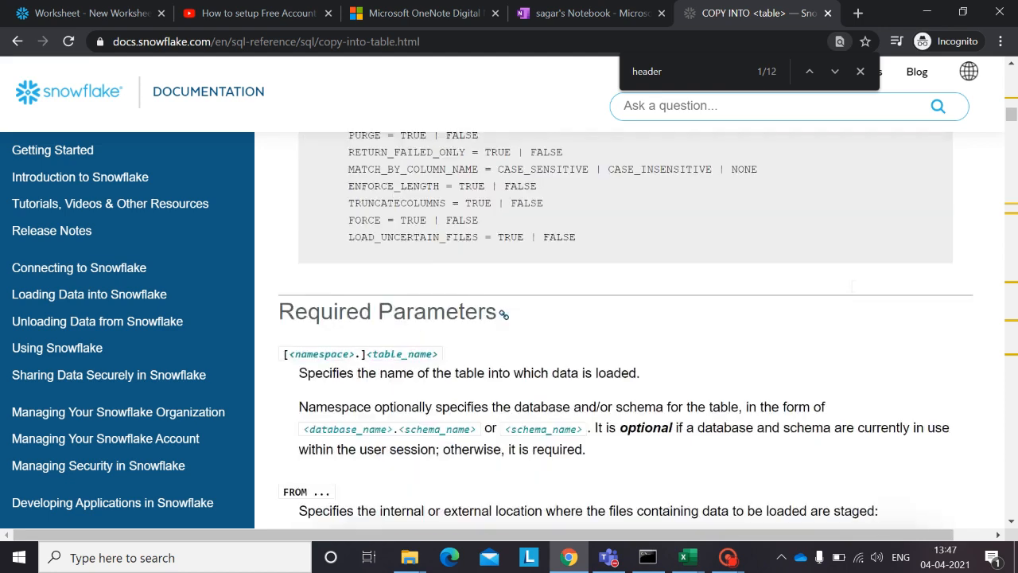
pyautogui.scroll(10, 852, 290)
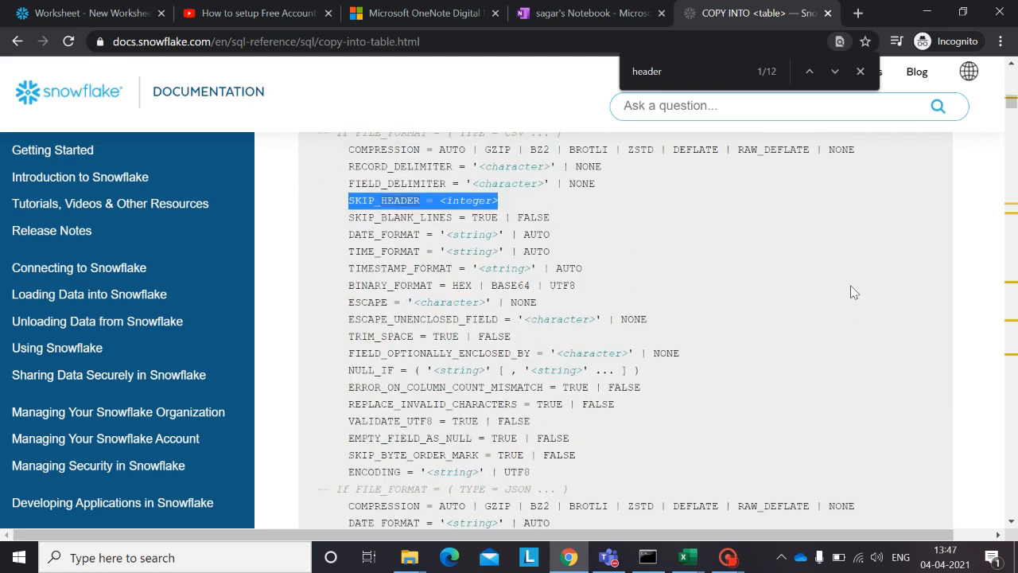
pyautogui.scroll(2, 852, 291)
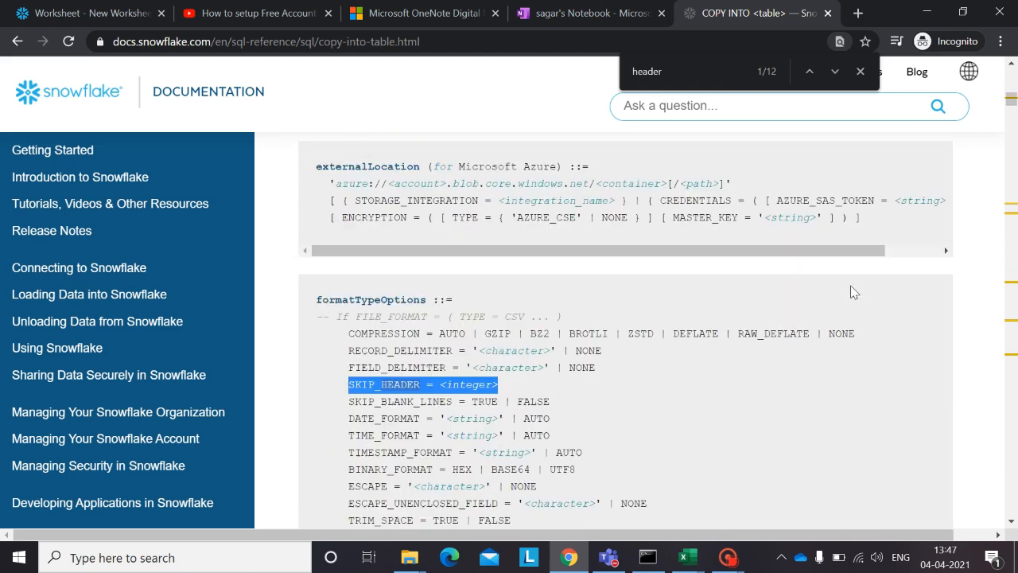
pyautogui.click(450, 386)
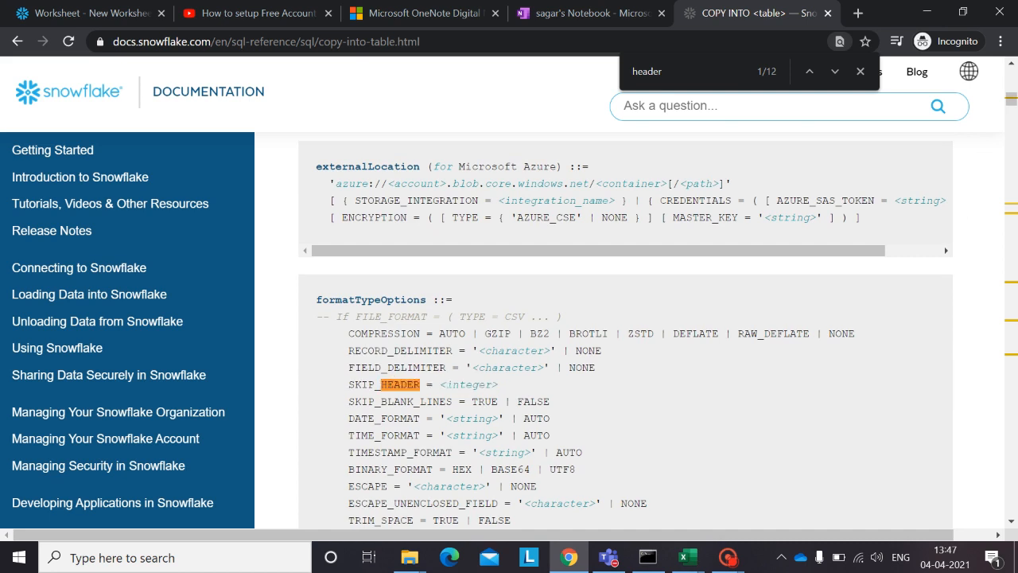
pyautogui.moveTo(443, 384); pyautogui.dragTo(504, 383)
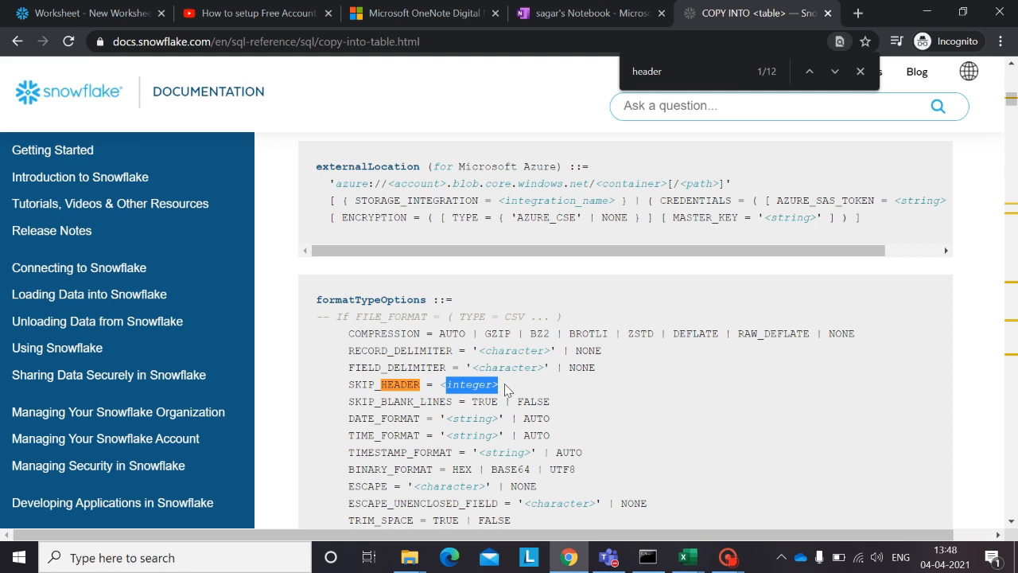
pyautogui.click(504, 383)
pyautogui.moveTo(498, 385); pyautogui.dragTo(447, 385)
# Step: In the SnowSQL Command Prompt, recall the last copy into EMPLOYEE_LOAD statement and wrap its option as File_Format(SKIP_HEADER = 1)
pyautogui.click(654, 568)
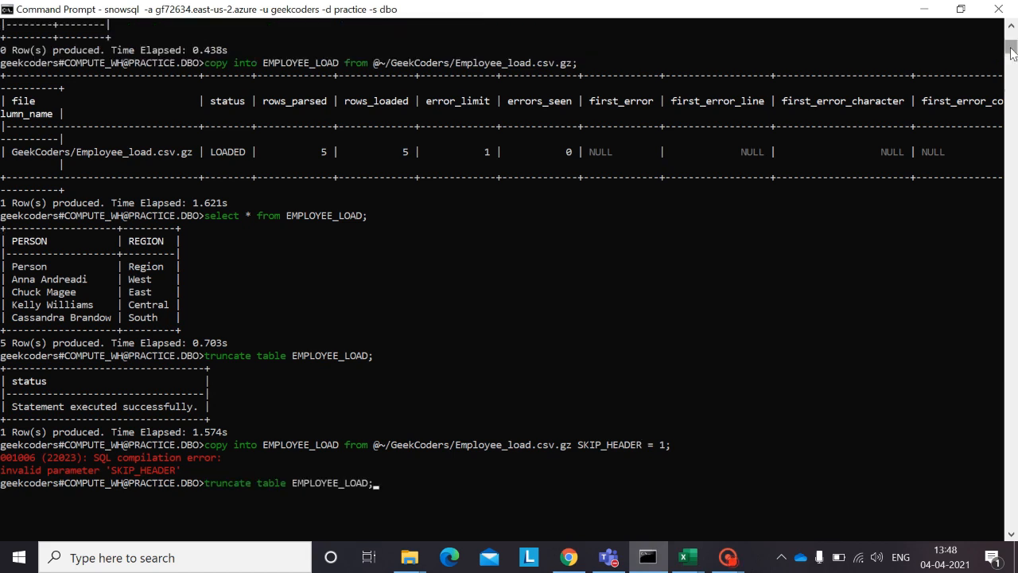
pyautogui.press('Up')
pyautogui.press('Down')
pyautogui.press('Down')
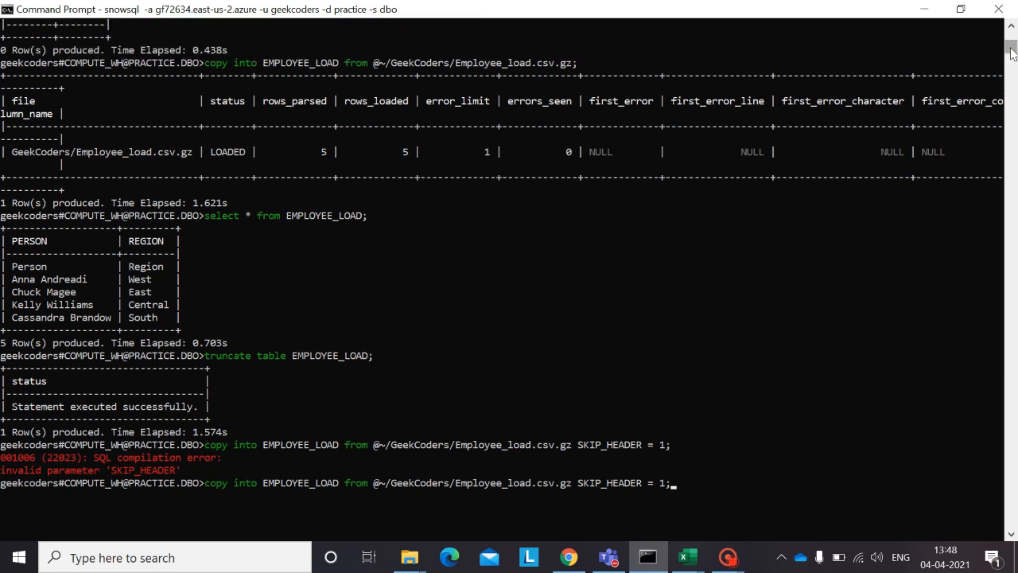
pyautogui.press('Left')
pyautogui.press('Left')
pyautogui.press('Left')
pyautogui.press('Left')
pyautogui.press('Left')
pyautogui.press('Left')
pyautogui.press('Left')
pyautogui.press('Left')
pyautogui.press('Left')
pyautogui.press('Left')
pyautogui.press('Left')
pyautogui.press('Left')
pyautogui.press('Left')
pyautogui.press('Left')
pyautogui.press('Left')
pyautogui.press('Left')
pyautogui.write('File_Fomr')
pyautogui.press('BackSpace')
pyautogui.press('BackSpace')
pyautogui.write('rmat')
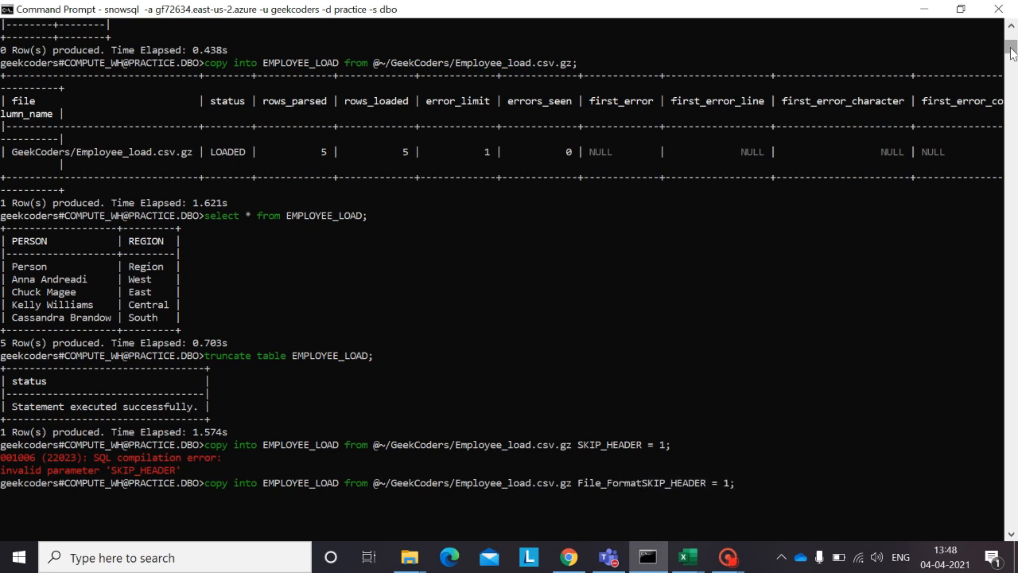
pyautogui.write('(')
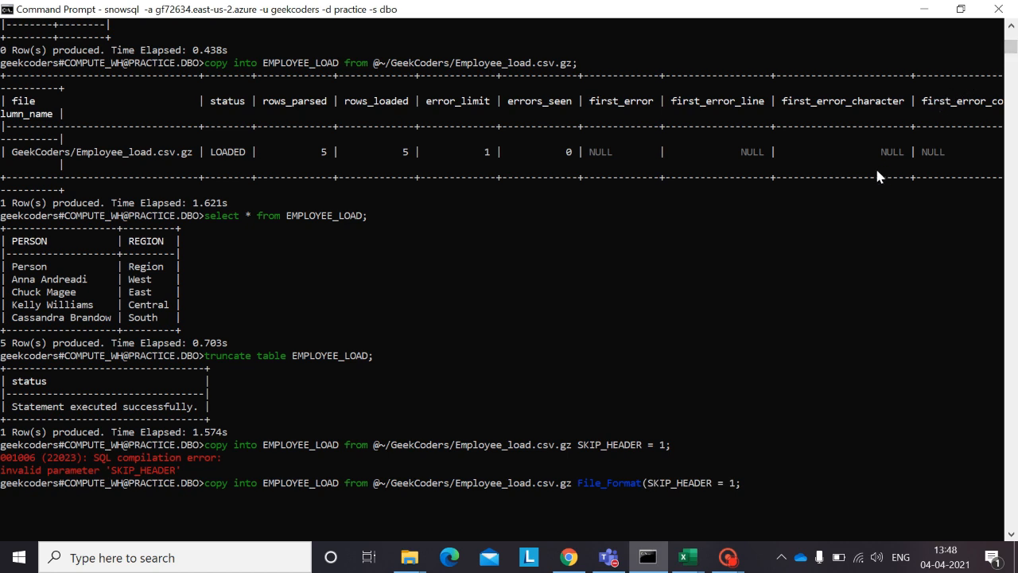
pyautogui.press('End')
pyautogui.press('Left')
pyautogui.write(')')
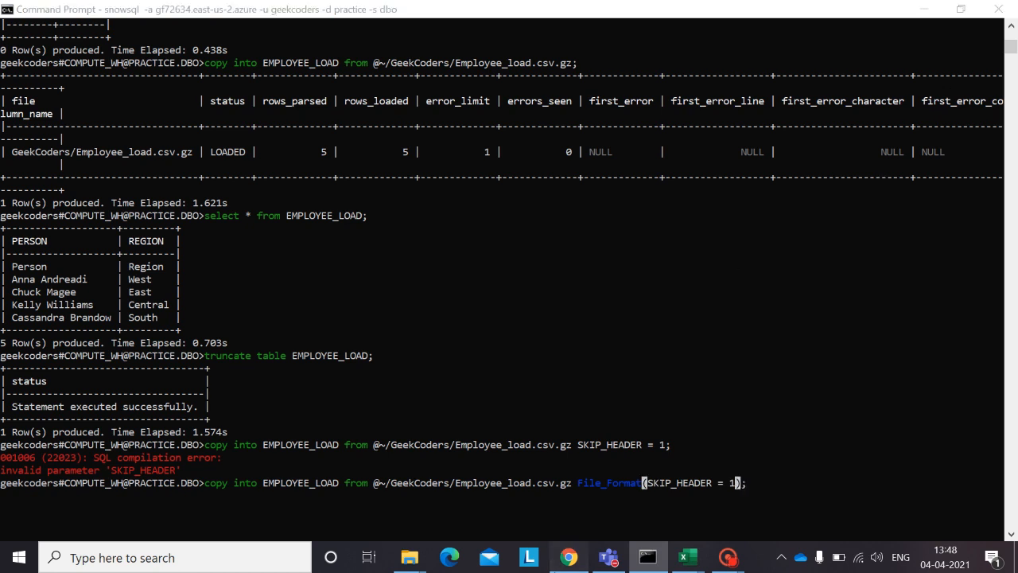
# Step: Check the equals sign in the documentation's FILE_FORMAT = ( TYPE = CSV ... ) syntax, and return to the SnowSQL Command Prompt
pyautogui.hotkey('alt', 'Tab')
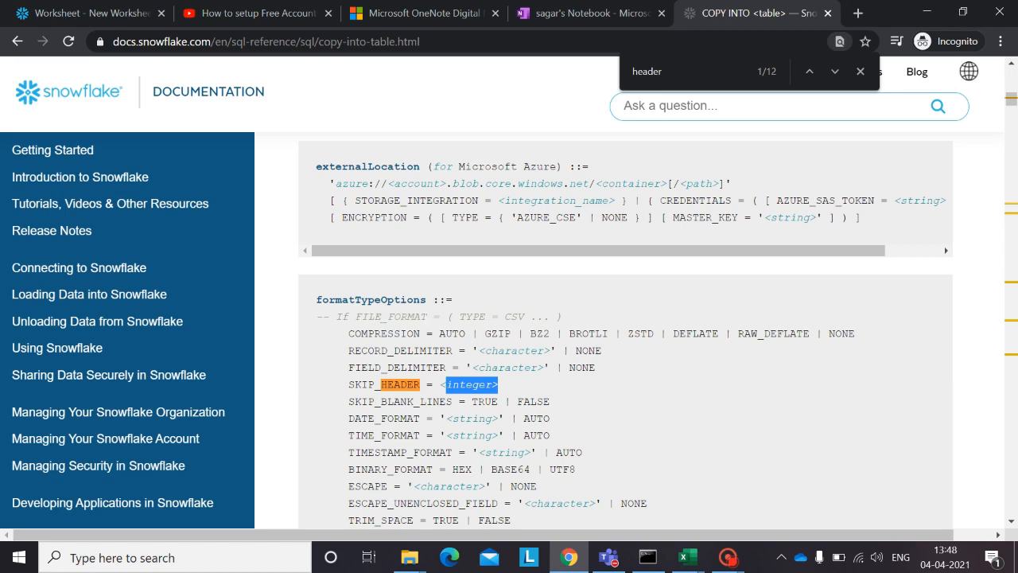
pyautogui.moveTo(435, 317); pyautogui.dragTo(437, 317)
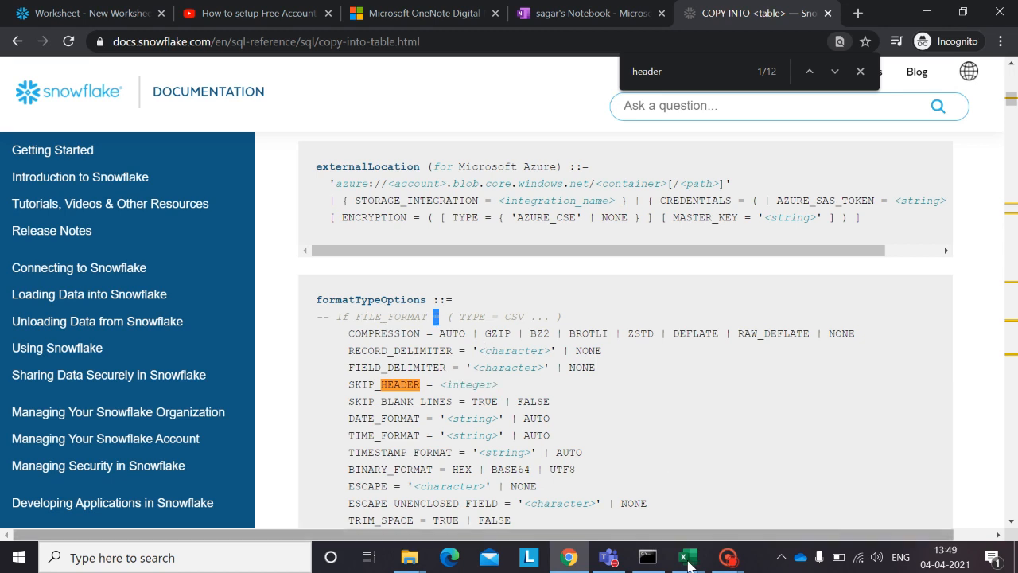
pyautogui.moveTo(648, 557)
pyautogui.click(692, 470)
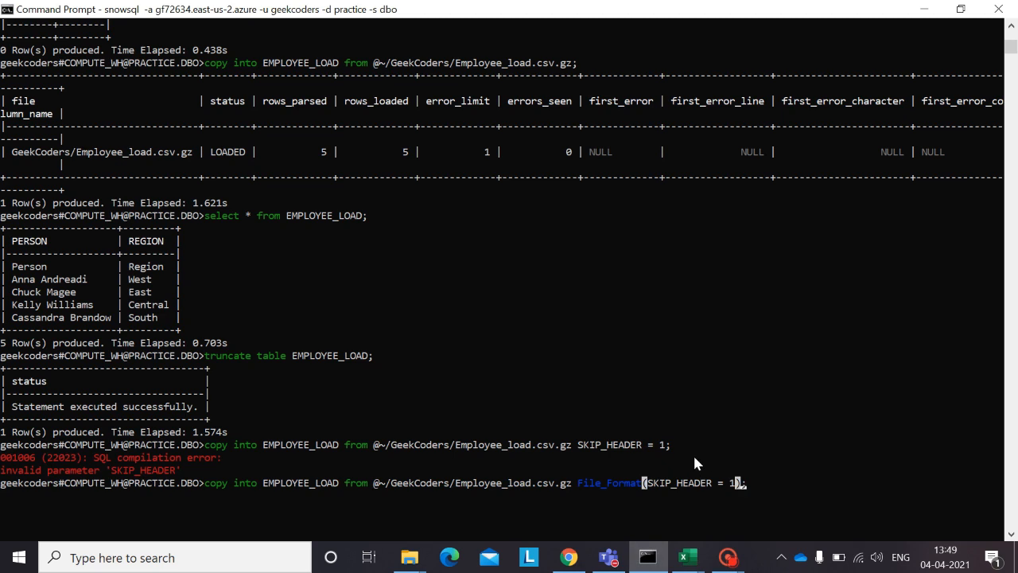
# Step: Insert = after File_Format so the clause reads File_Format=(SKIP_HEADER = 1), and run the copy into EMPLOYEE_LOAD statement
pyautogui.hotkey('ctrl', 'Left')
pyautogui.hotkey('ctrl', 'Left')
pyautogui.hotkey('ctrl', 'Left')
pyautogui.write('=')
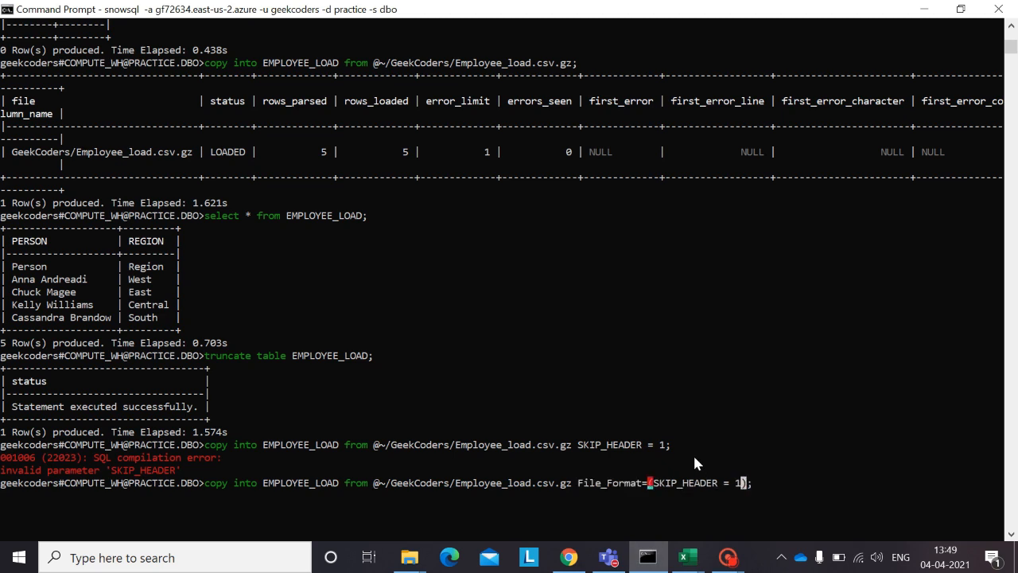
pyautogui.hotkey('ctrl', 'Right')
pyautogui.hotkey('ctrl', 'Right')
pyautogui.hotkey('ctrl', 'Right')
pyautogui.press('Right')
pyautogui.press('Right')
pyautogui.press('Right')
pyautogui.press('Return')
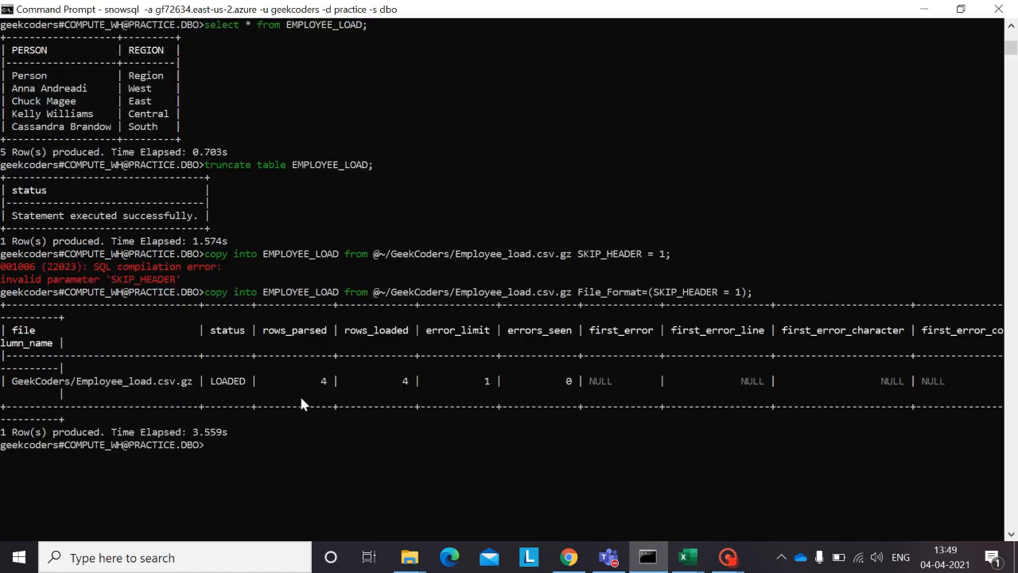
# Step: Query the loaded table by running select * from employee_load;
pyautogui.write('select')
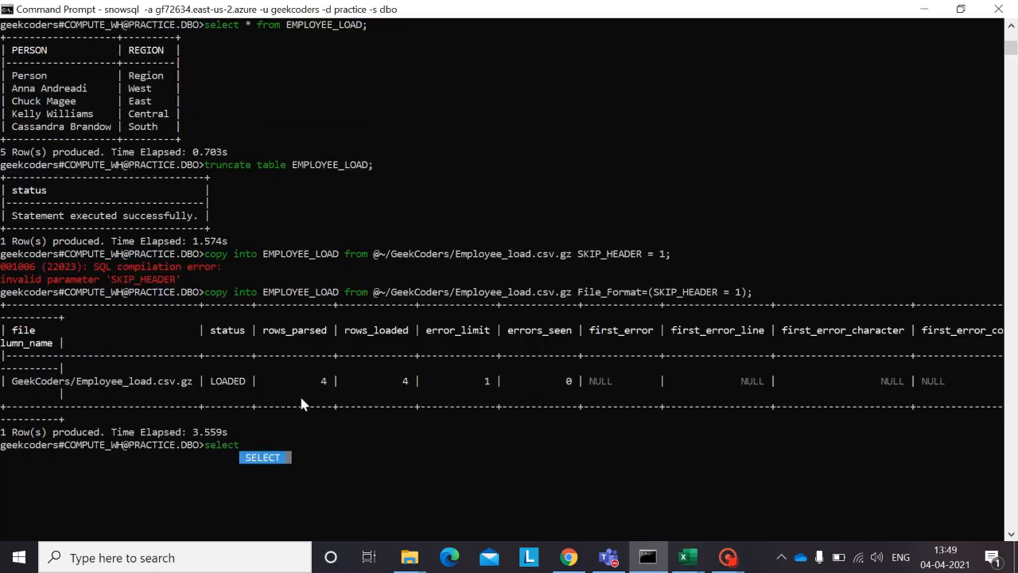
pyautogui.write(' * from e')
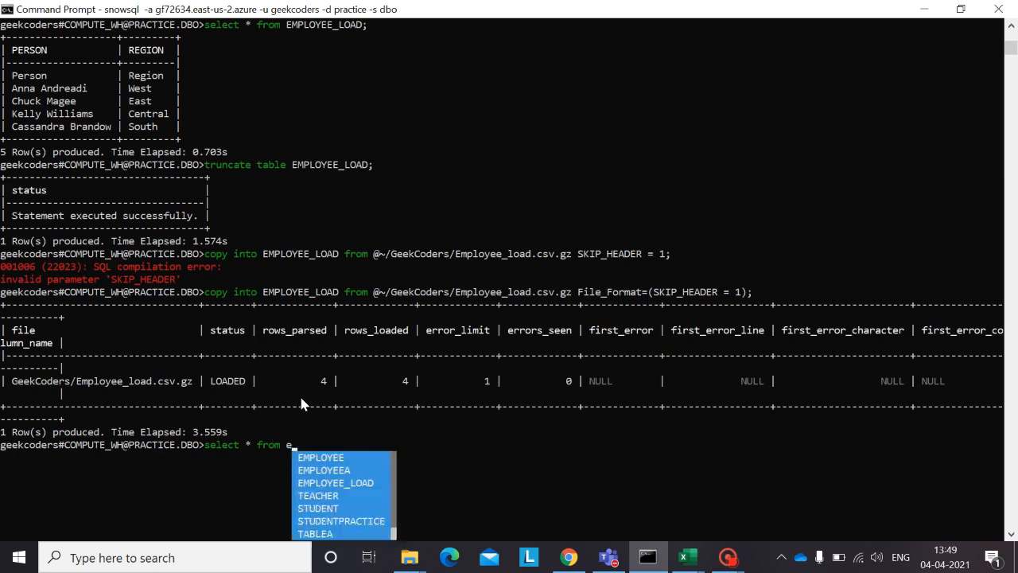
pyautogui.write('mployee_')
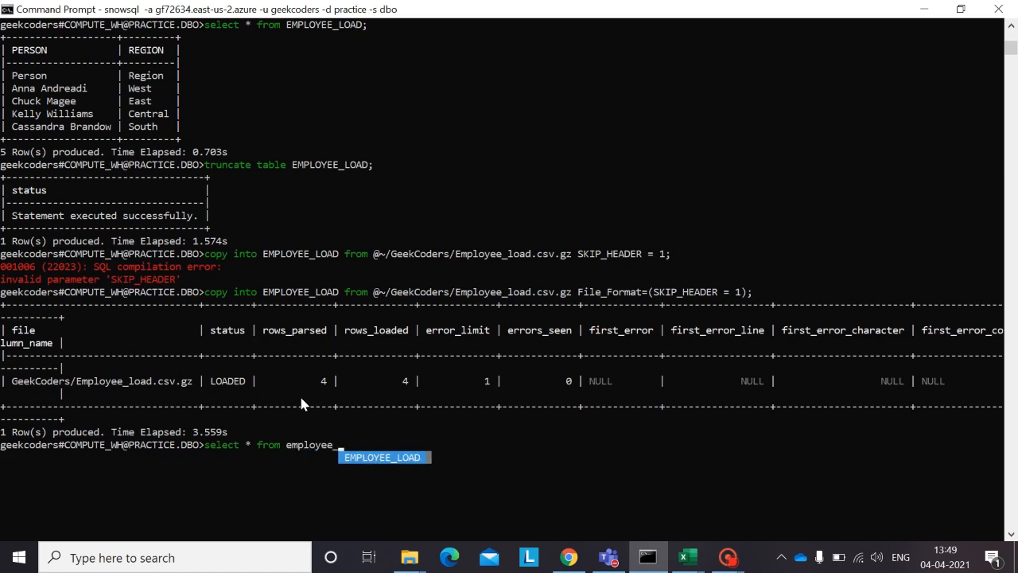
pyautogui.write('lo')
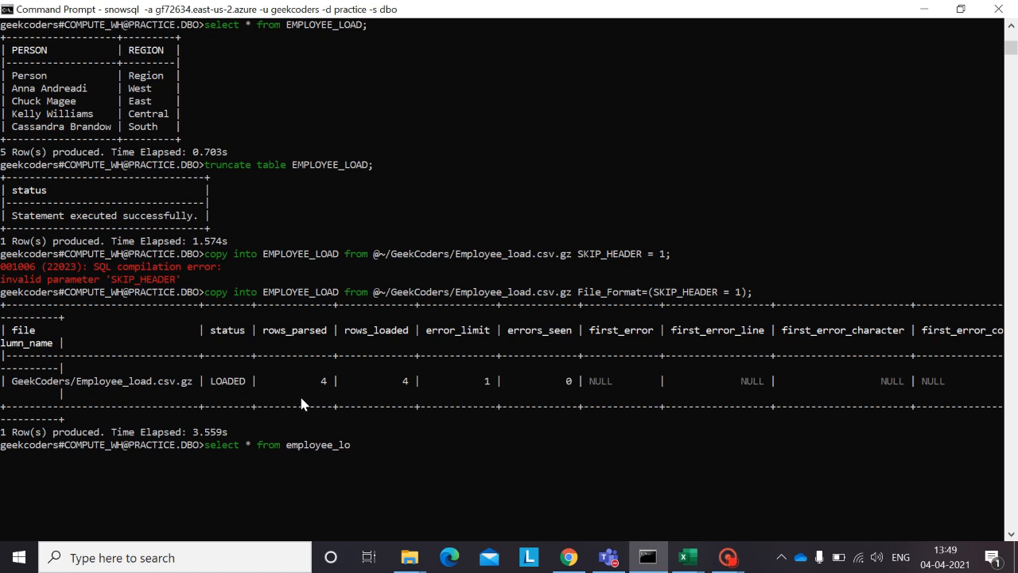
pyautogui.press('Home')
pyautogui.press('Right')
pyautogui.press('Right')
pyautogui.press('Right')
pyautogui.press('Right')
pyautogui.press('Right')
pyautogui.press('Right')
pyautogui.press('Right')
pyautogui.press('Right')
pyautogui.press('Right')
pyautogui.press('Right')
pyautogui.press('Right')
pyautogui.press('Right')
pyautogui.press('Right')
pyautogui.press('Right')
pyautogui.press('Right')
pyautogui.press('Right')
pyautogui.press('Right')
pyautogui.press('Right')
pyautogui.press('Right')
pyautogui.press('Right')
pyautogui.write('ad;')
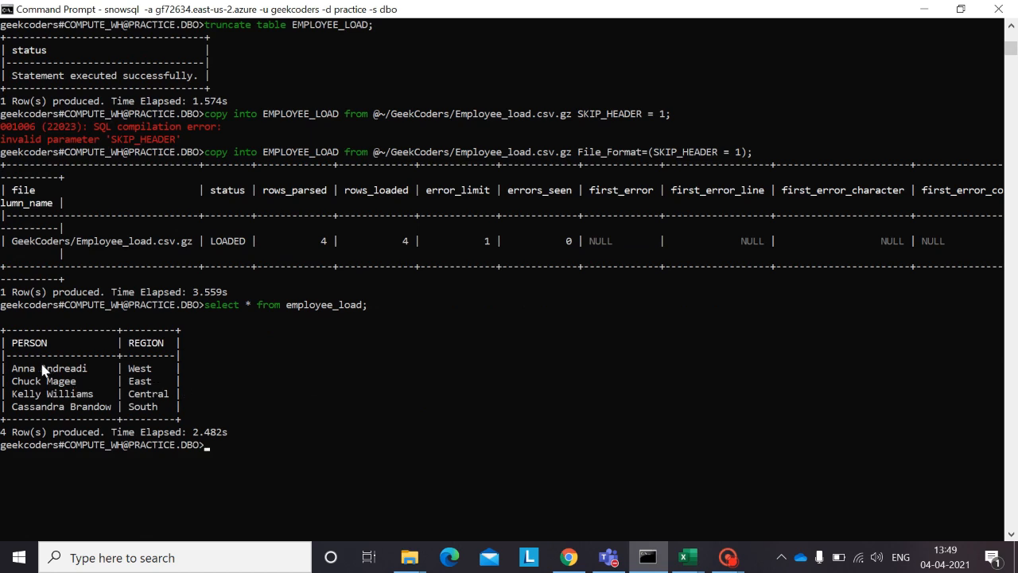
# Step: Open the Employee_load workbook in Excel, place its window beside the query output to compare the rows, and minimize it
pyautogui.moveTo(688, 557)
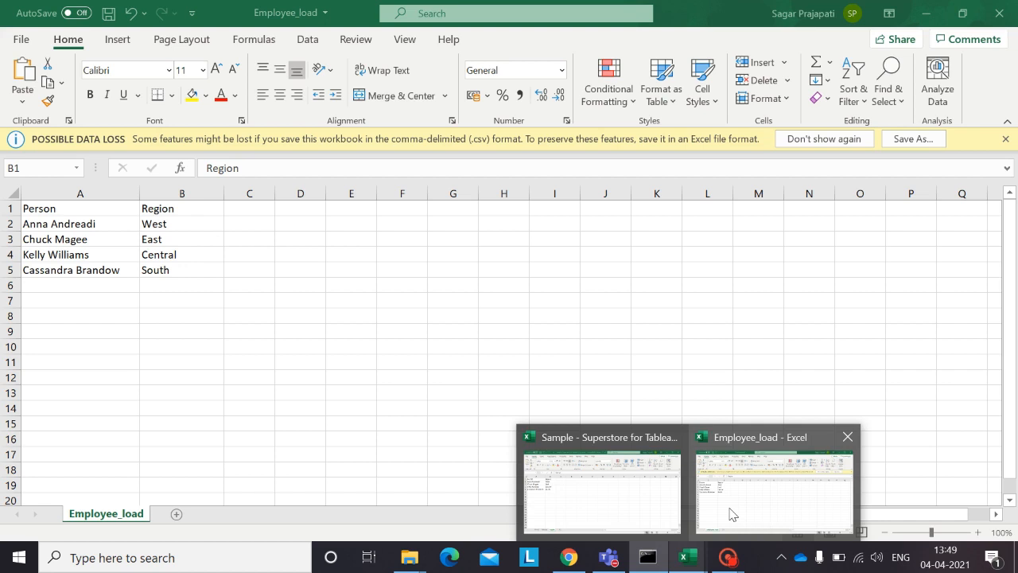
pyautogui.click(732, 514)
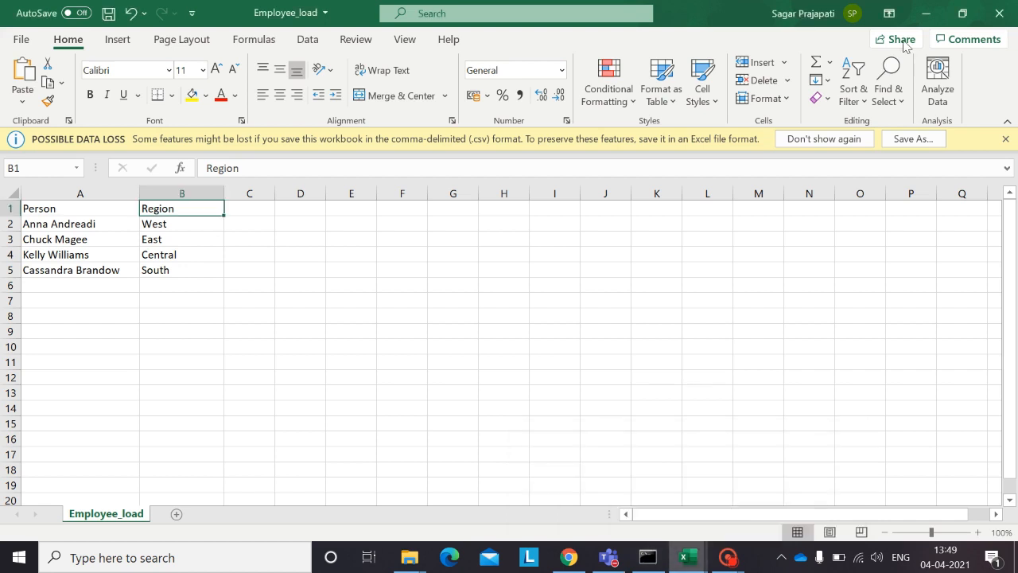
pyautogui.click(962, 13)
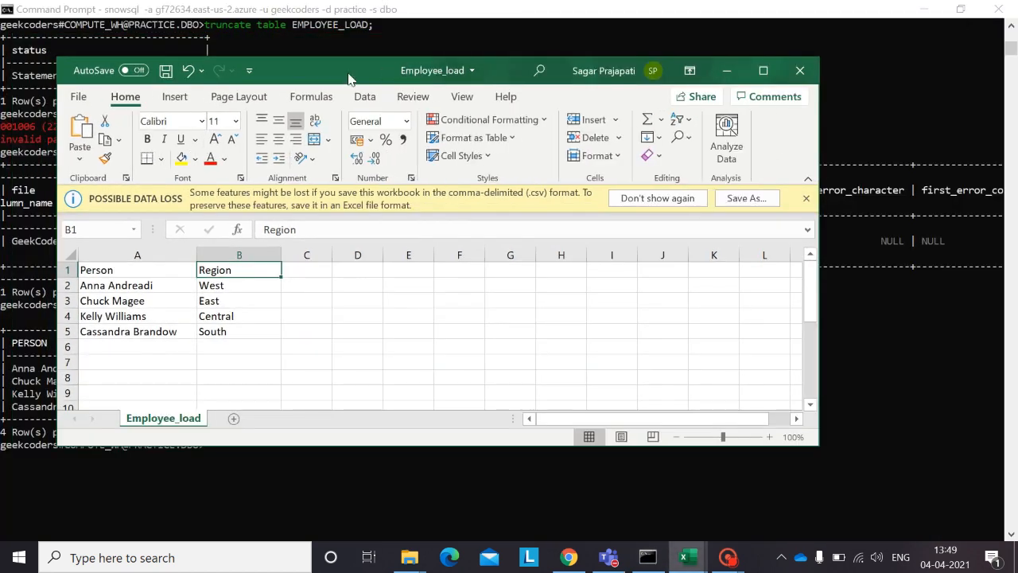
pyautogui.moveTo(352, 73); pyautogui.dragTo(566, 143)
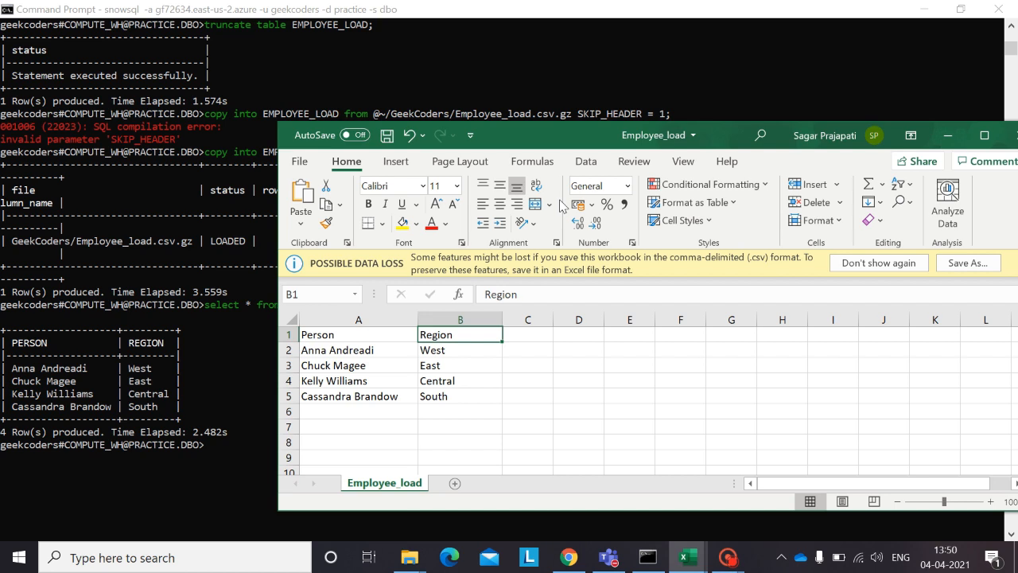
pyautogui.click(948, 136)
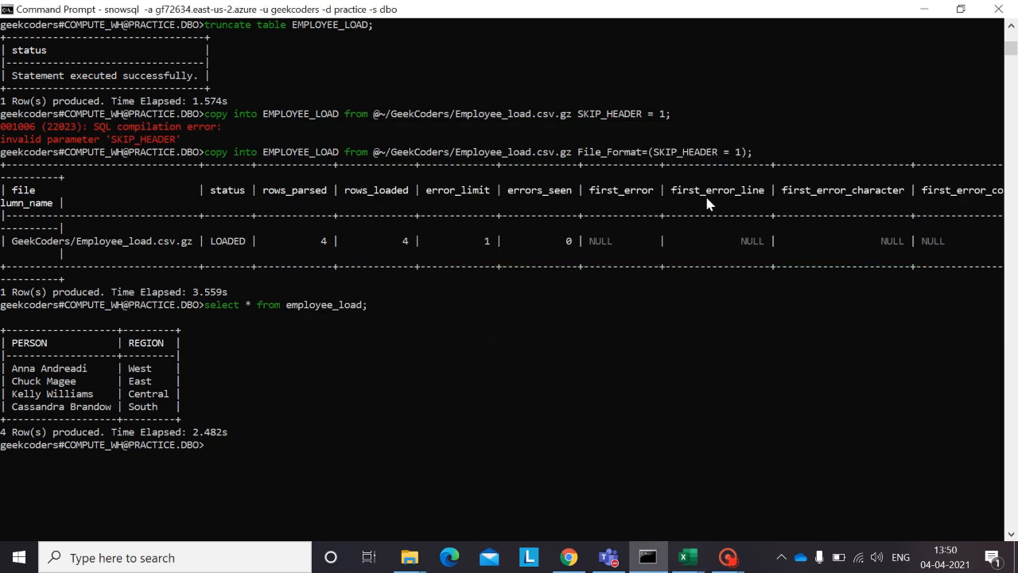